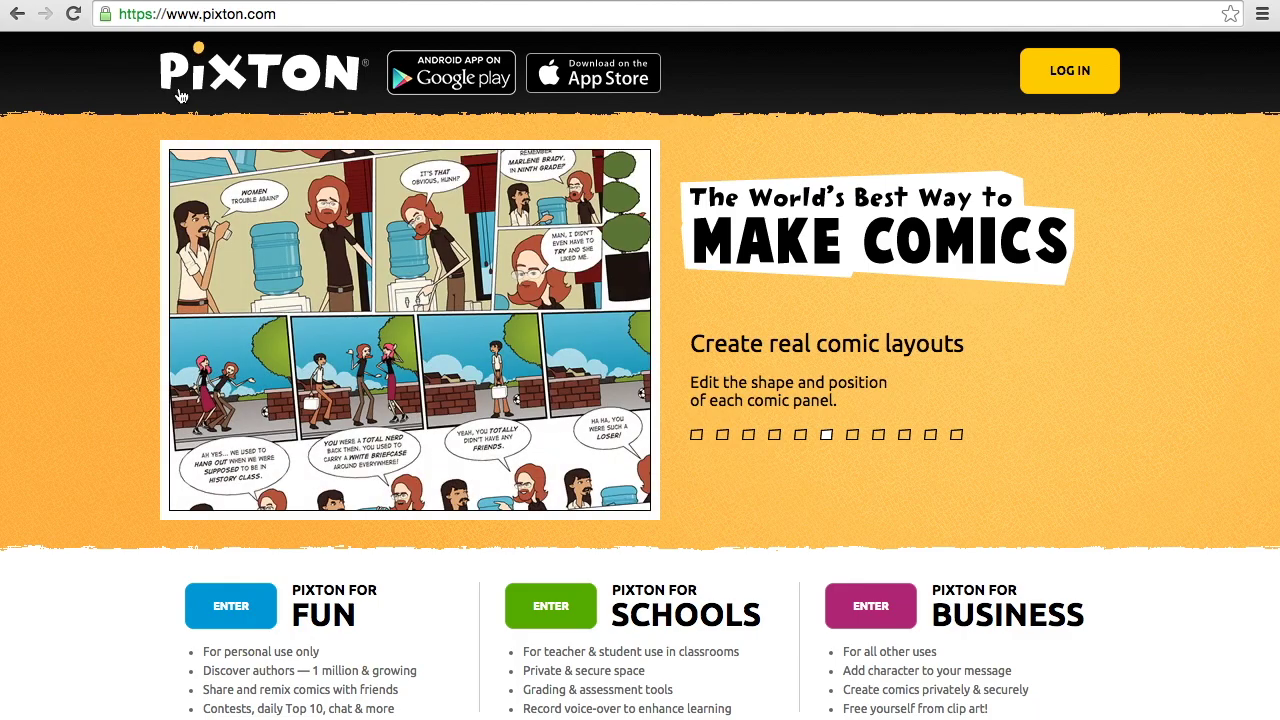
Step: Sign in to Pixton for Fun with the first listed Google account
{"action": "left_click", "coordinate": [217, 610]}
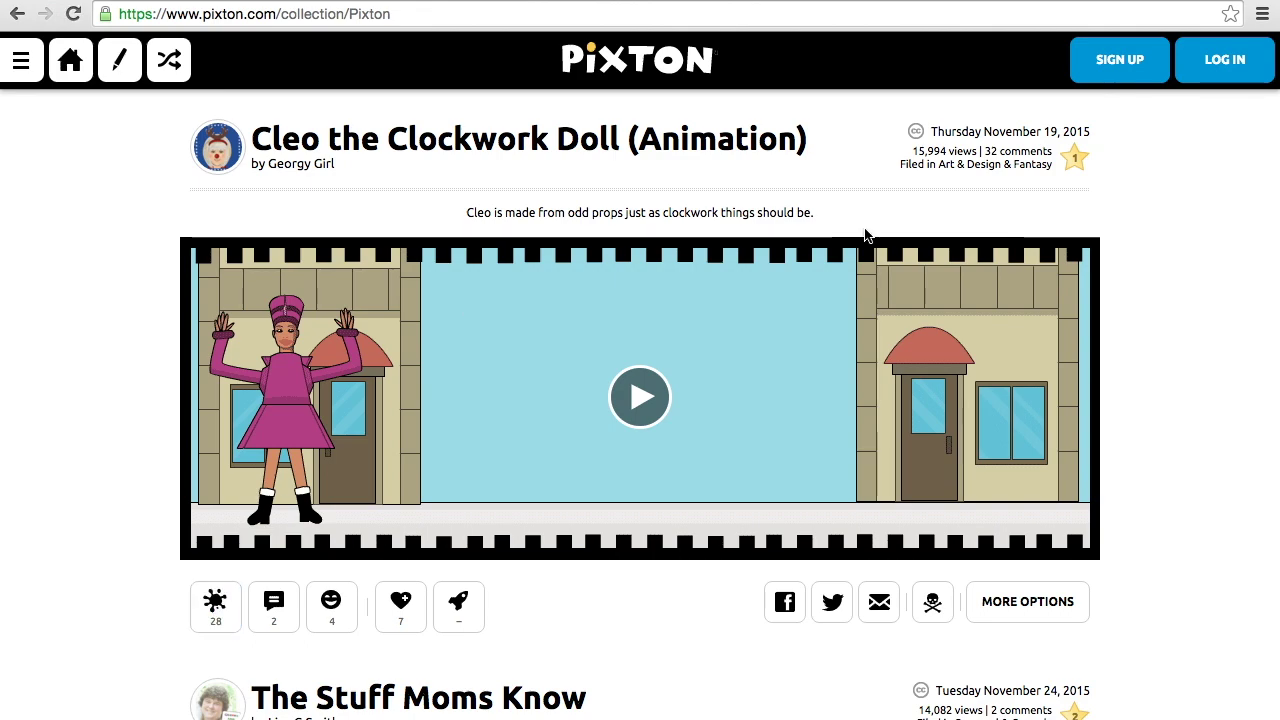
{"action": "left_click", "coordinate": [1200, 62]}
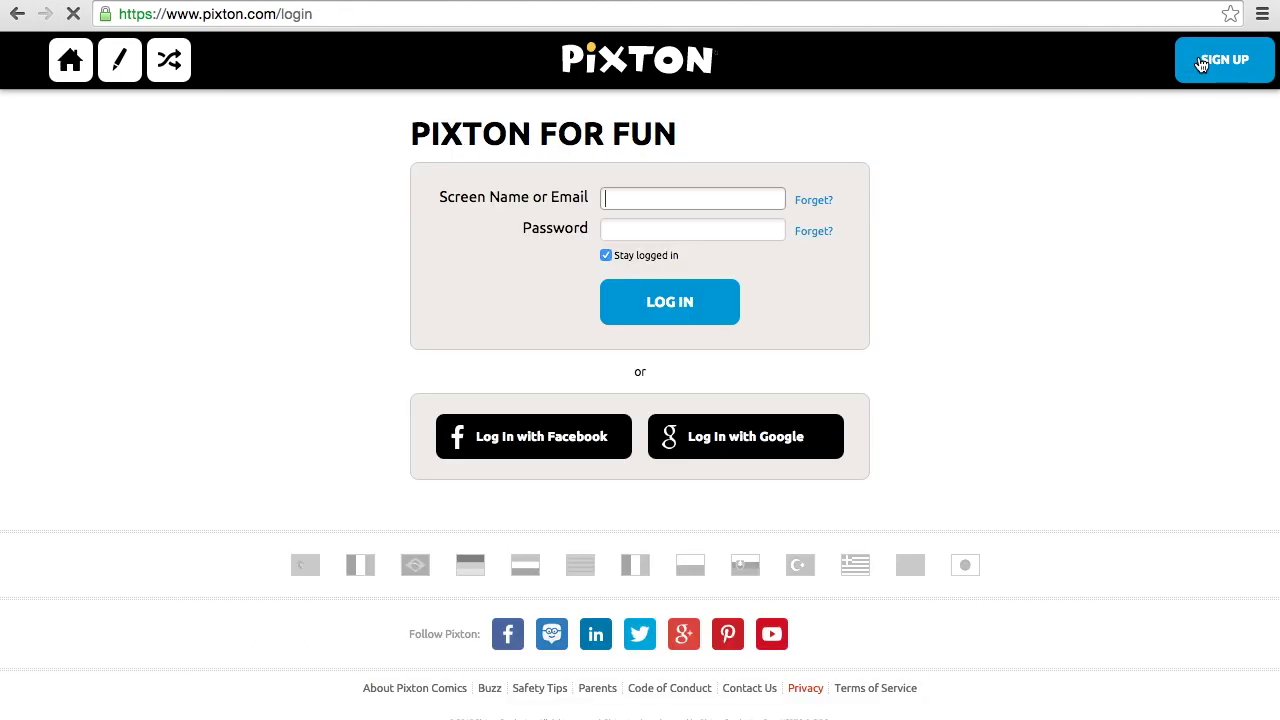
{"action": "left_click", "coordinate": [685, 432]}
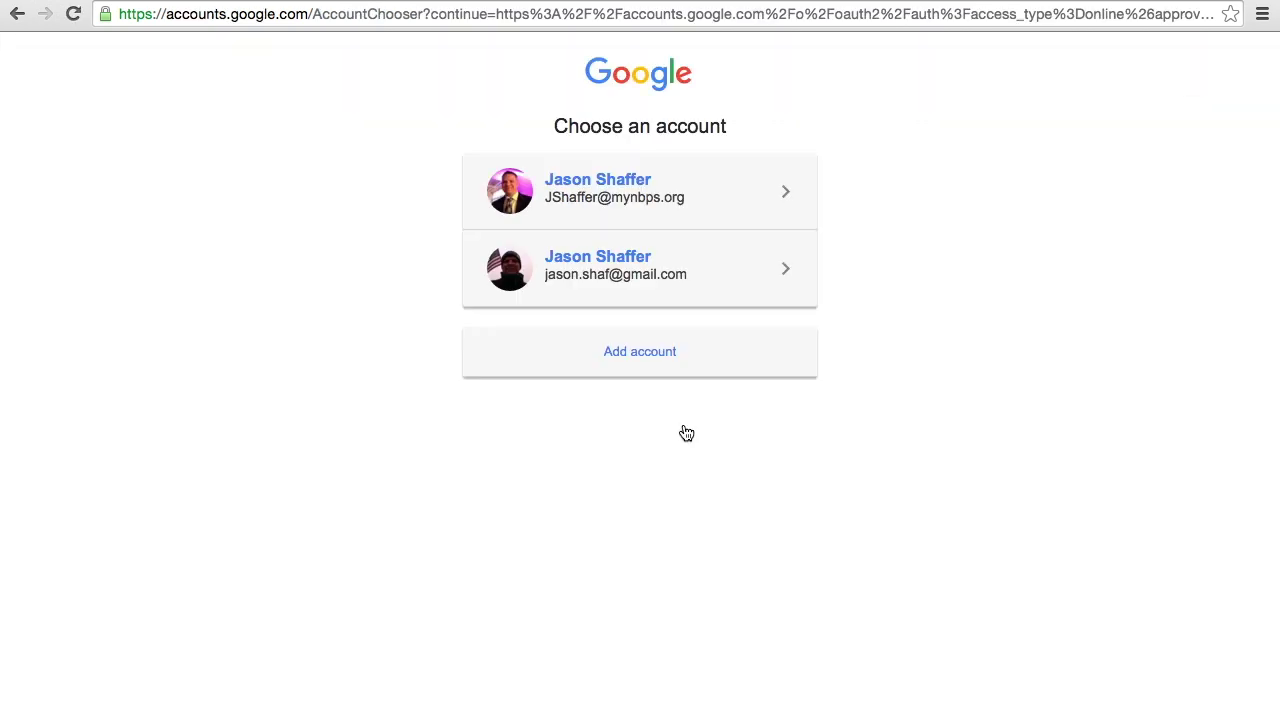
{"action": "left_click", "coordinate": [640, 214]}
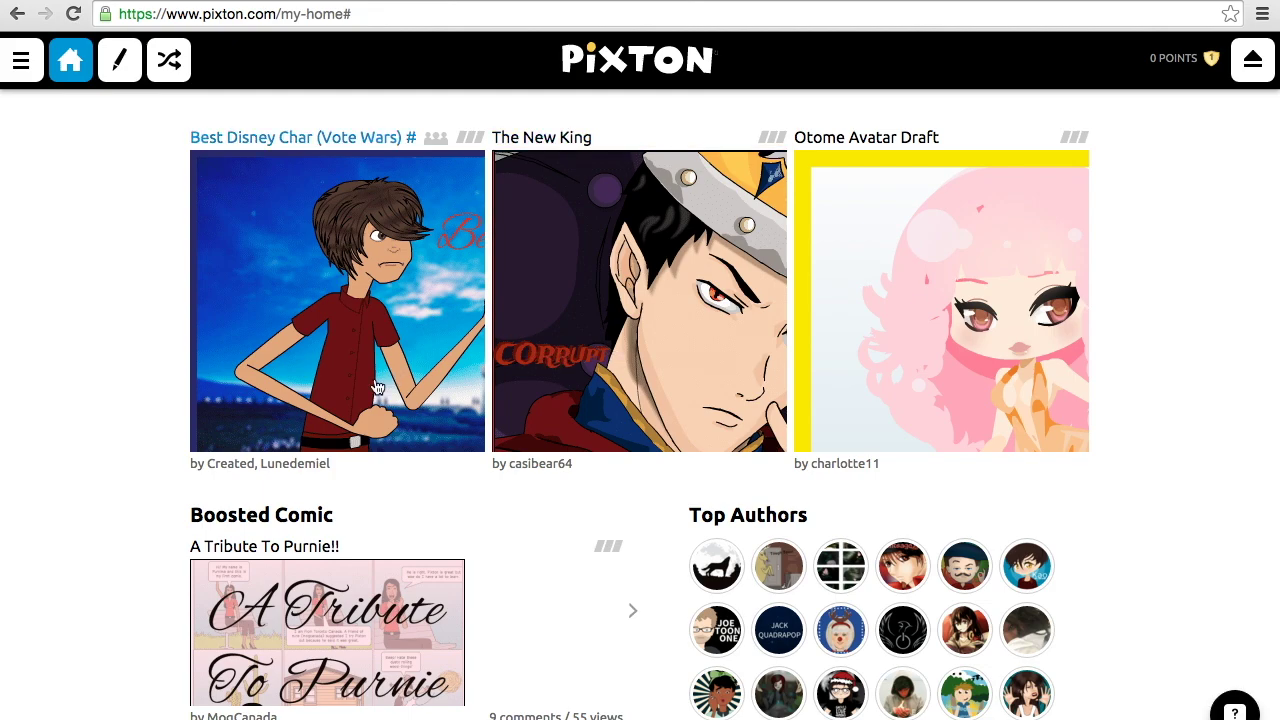
{"action": "scroll", "coordinate": [284, 540], "scroll_direction": "down", "scroll_amount": 4}
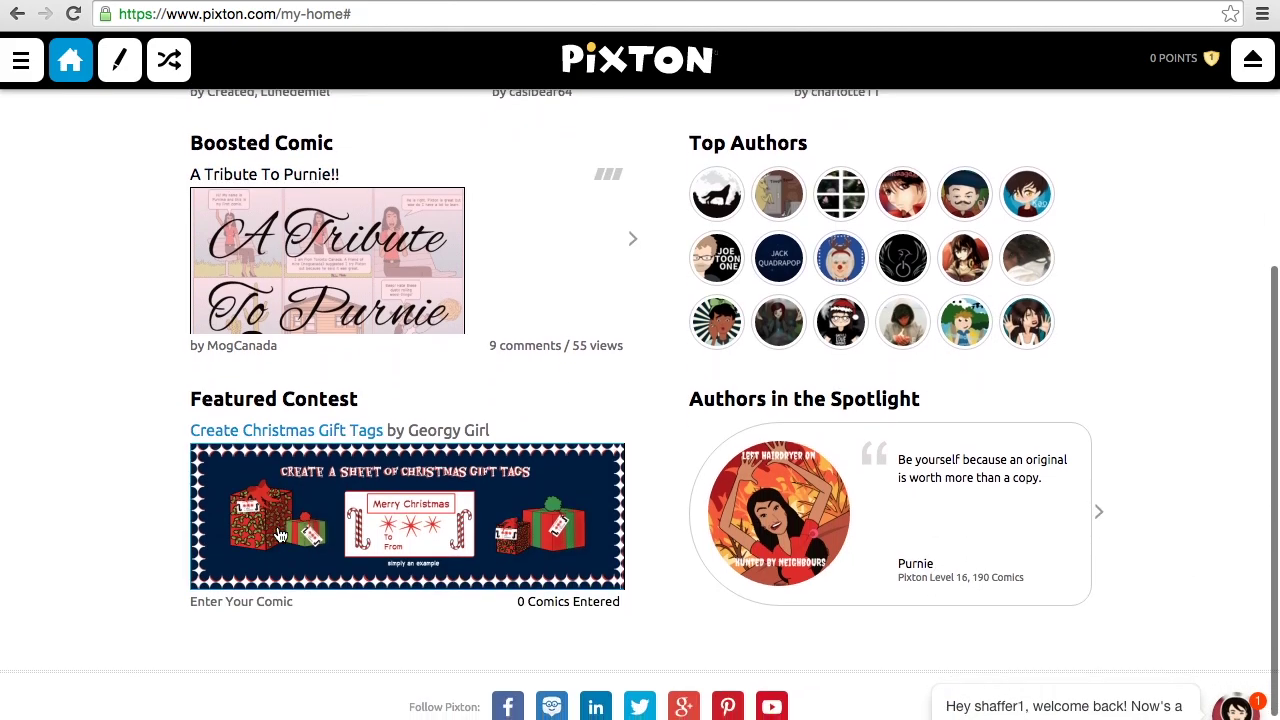
{"action": "scroll", "coordinate": [280, 535], "scroll_direction": "up", "scroll_amount": 4}
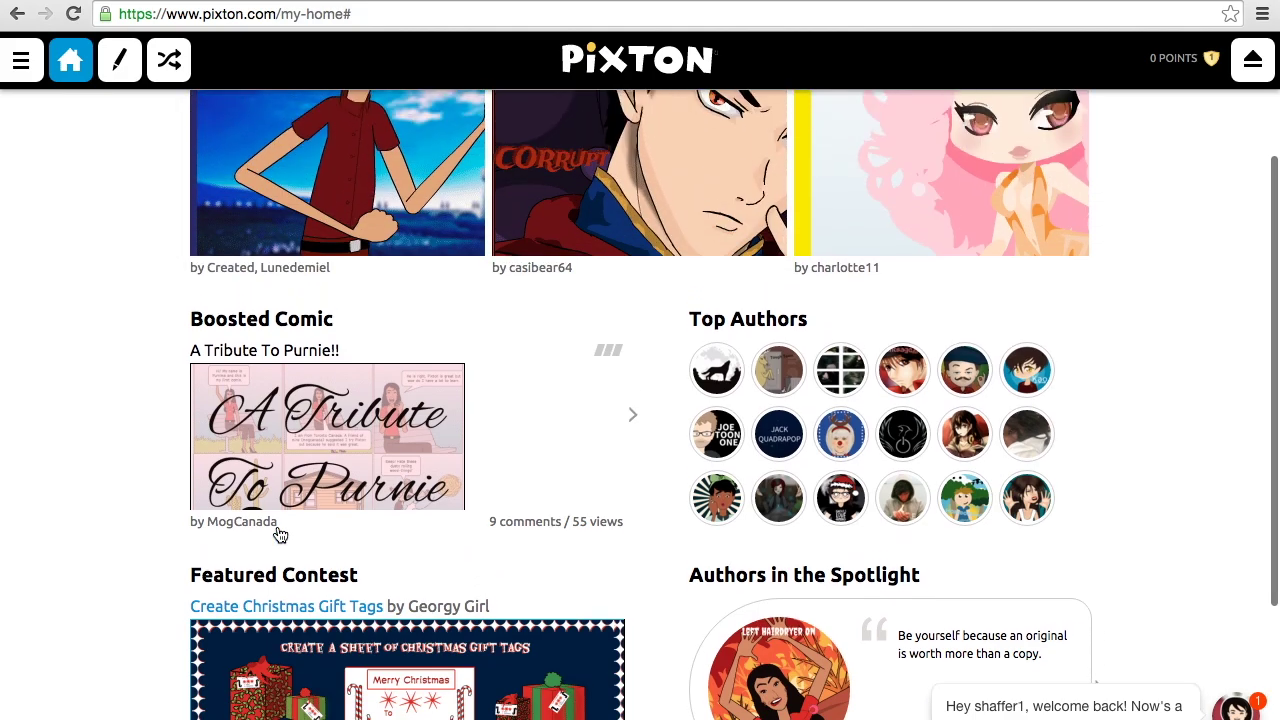
{"action": "scroll", "coordinate": [280, 535], "scroll_direction": "up", "scroll_amount": 1}
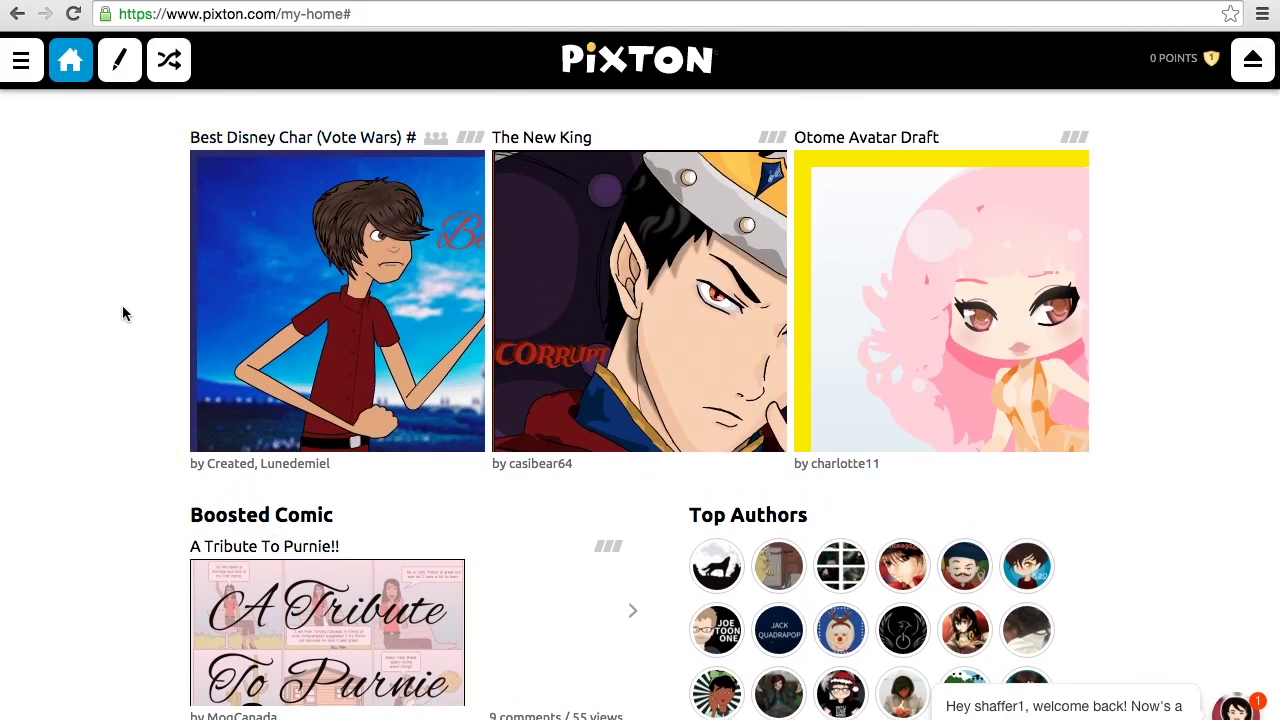
{"action": "left_click", "coordinate": [120, 70]}
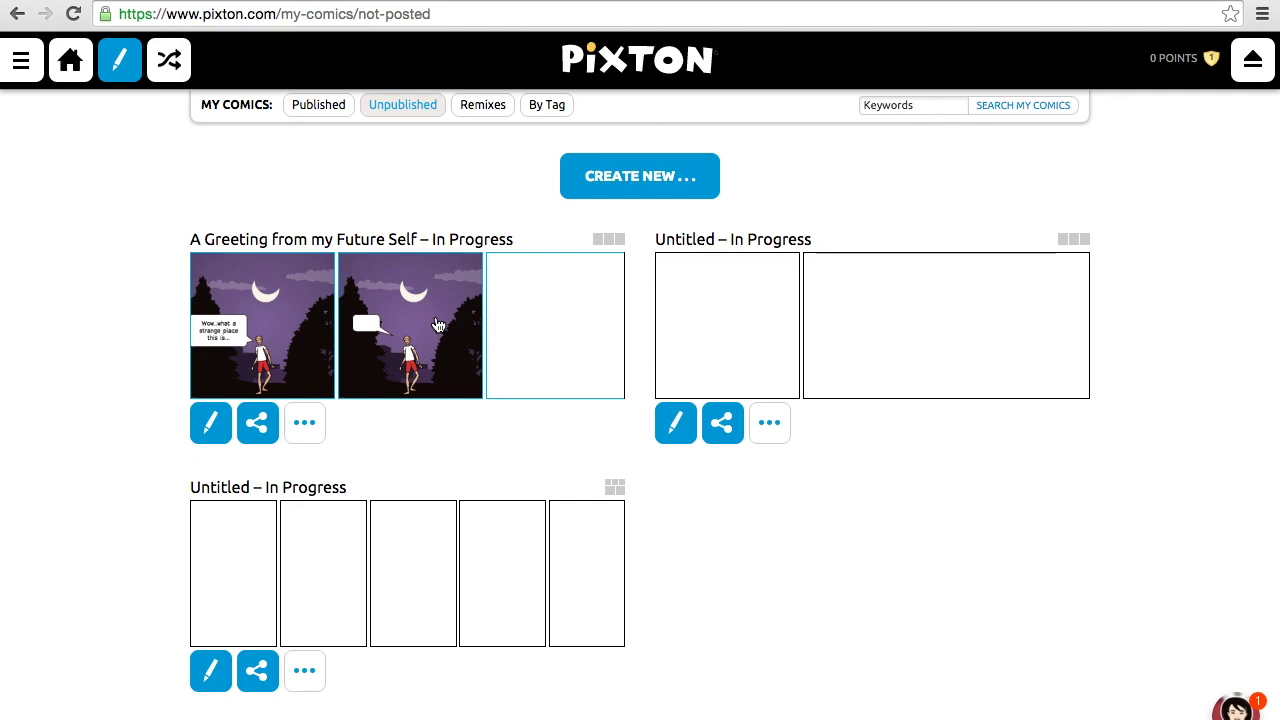
Step: Start a new comic and choose the Comic Strip layout
{"action": "left_click", "coordinate": [598, 188]}
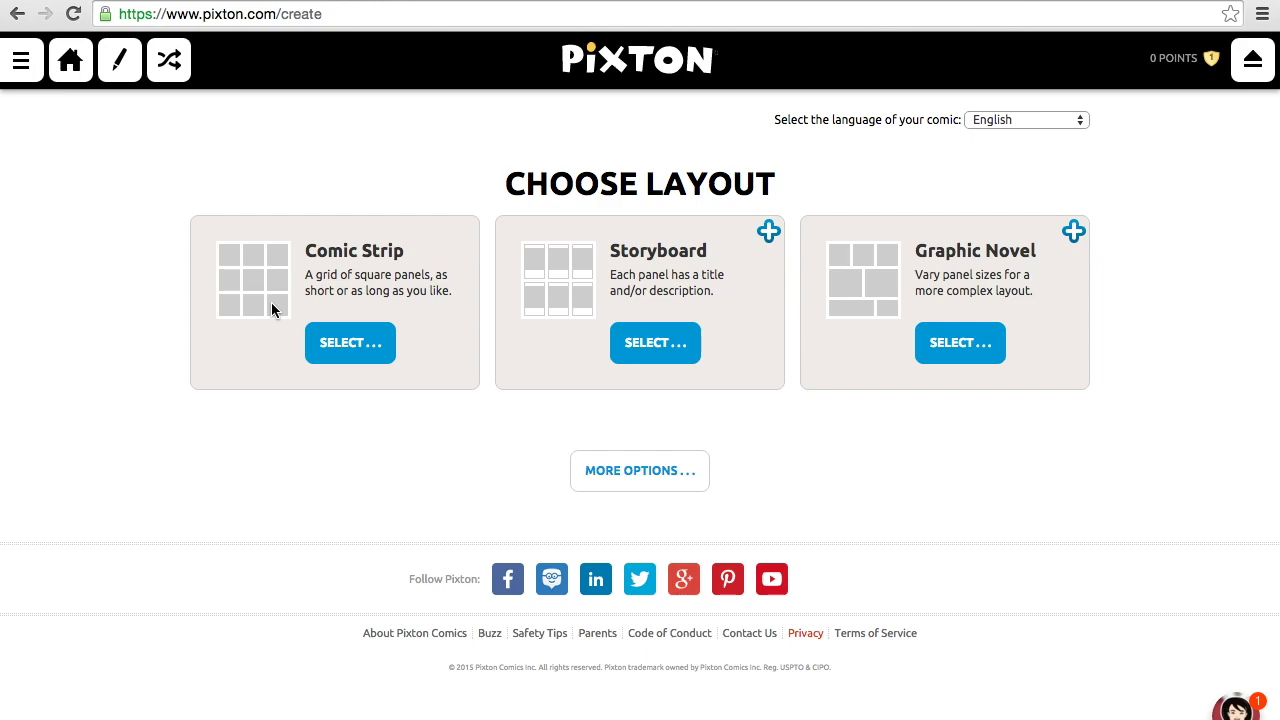
{"action": "left_click", "coordinate": [337, 343]}
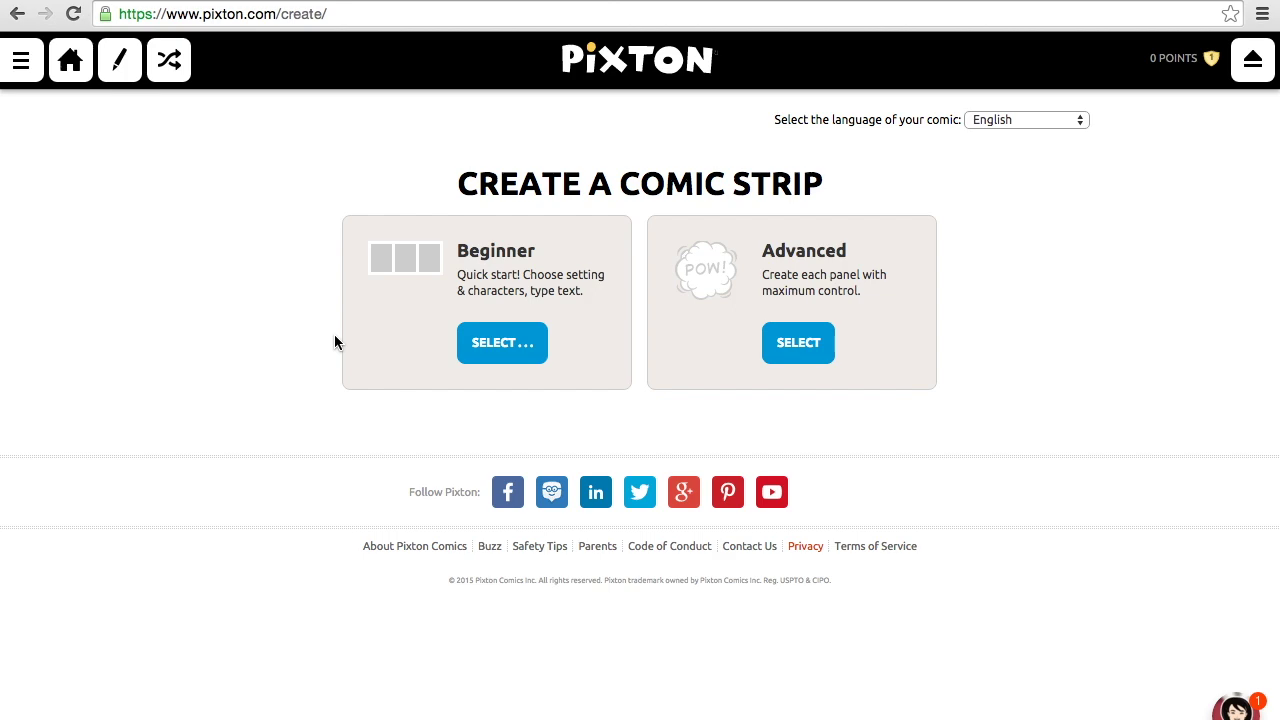
Step: Open the Advanced comic strip editor, re-signing in with Google, and add a second panel
{"action": "left_click", "coordinate": [797, 347]}
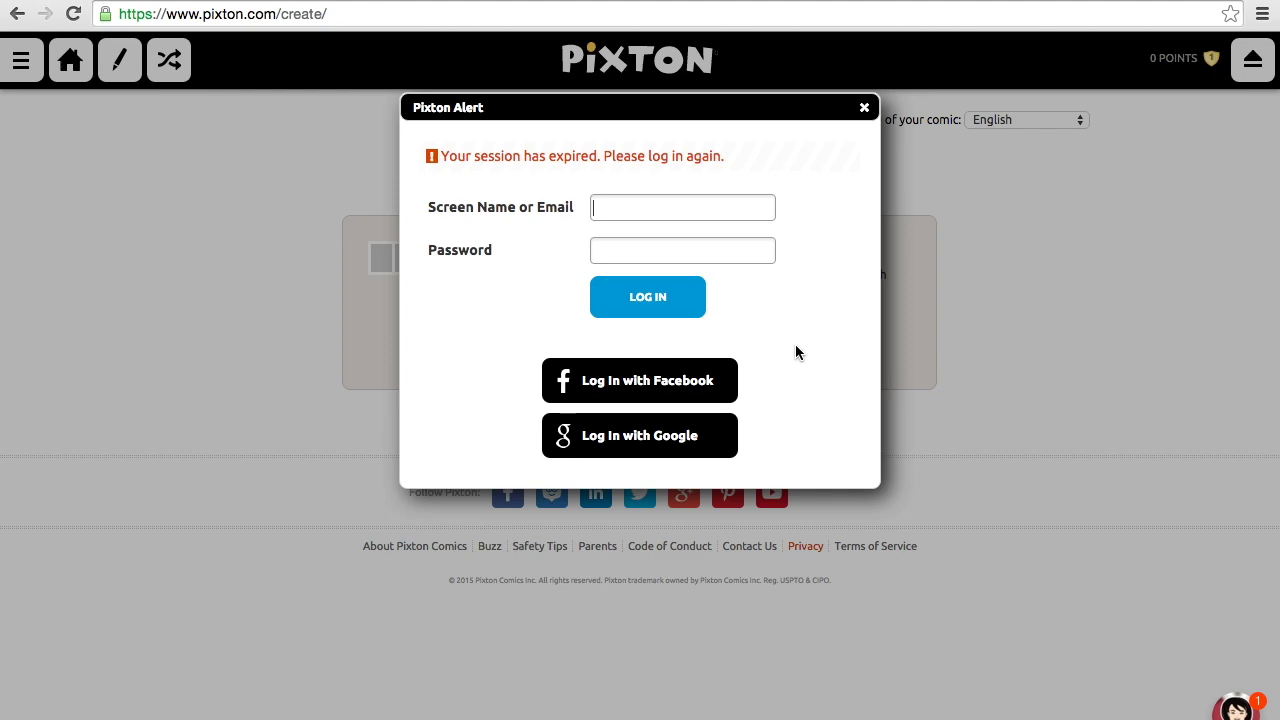
{"action": "left_click", "coordinate": [648, 434]}
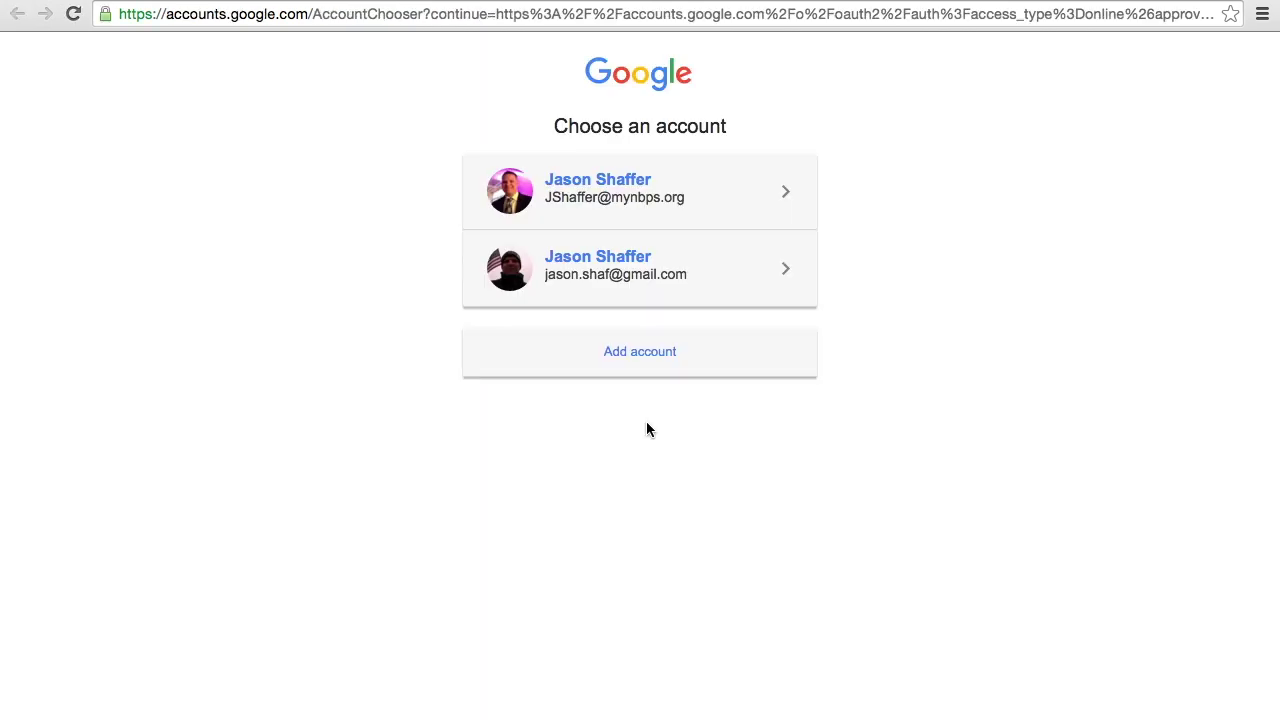
{"action": "left_click", "coordinate": [718, 219]}
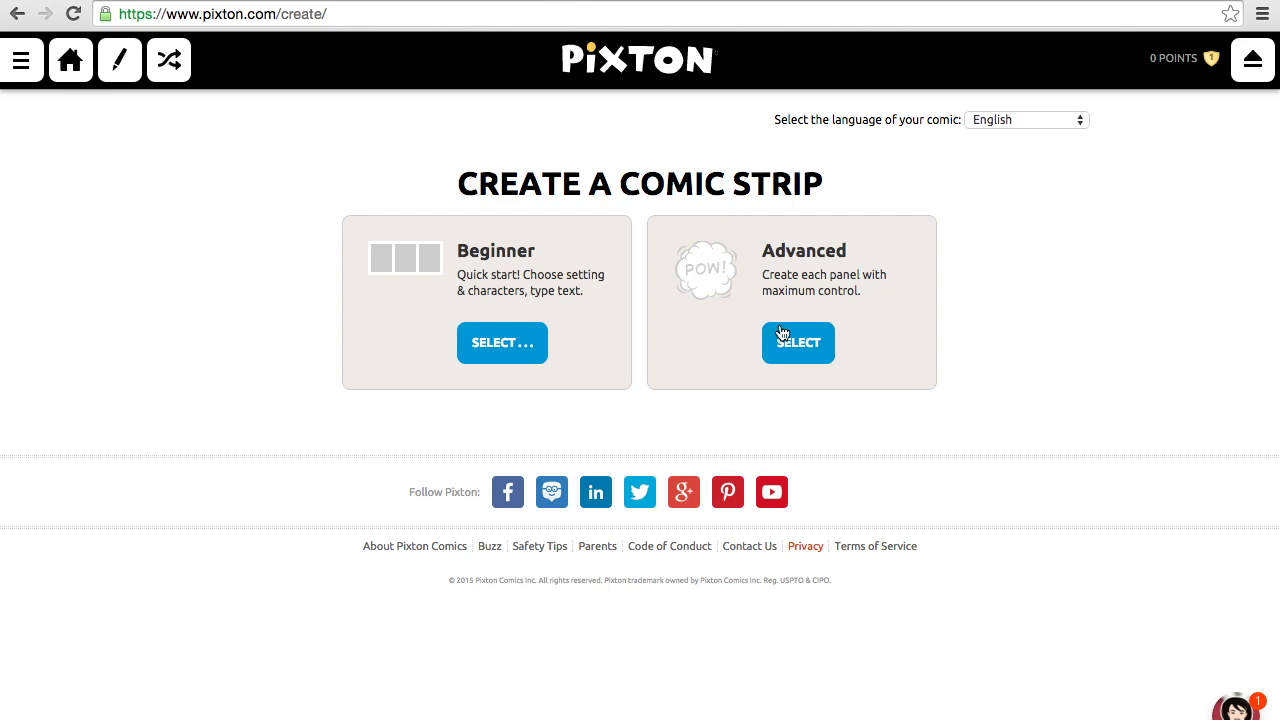
{"action": "left_click", "coordinate": [783, 334]}
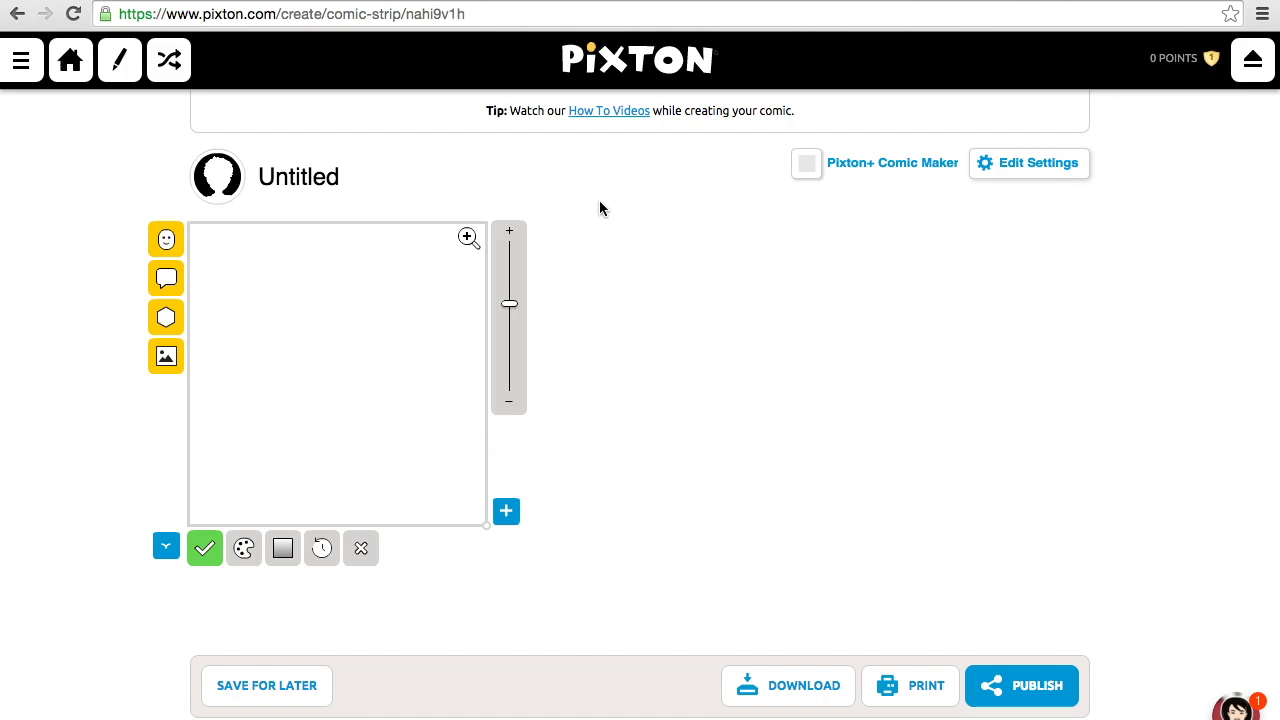
{"action": "left_click", "coordinate": [506, 511]}
Step: Add a third panel and title the comic 'A Meeting with my future self'
{"action": "left_click", "coordinate": [808, 511]}
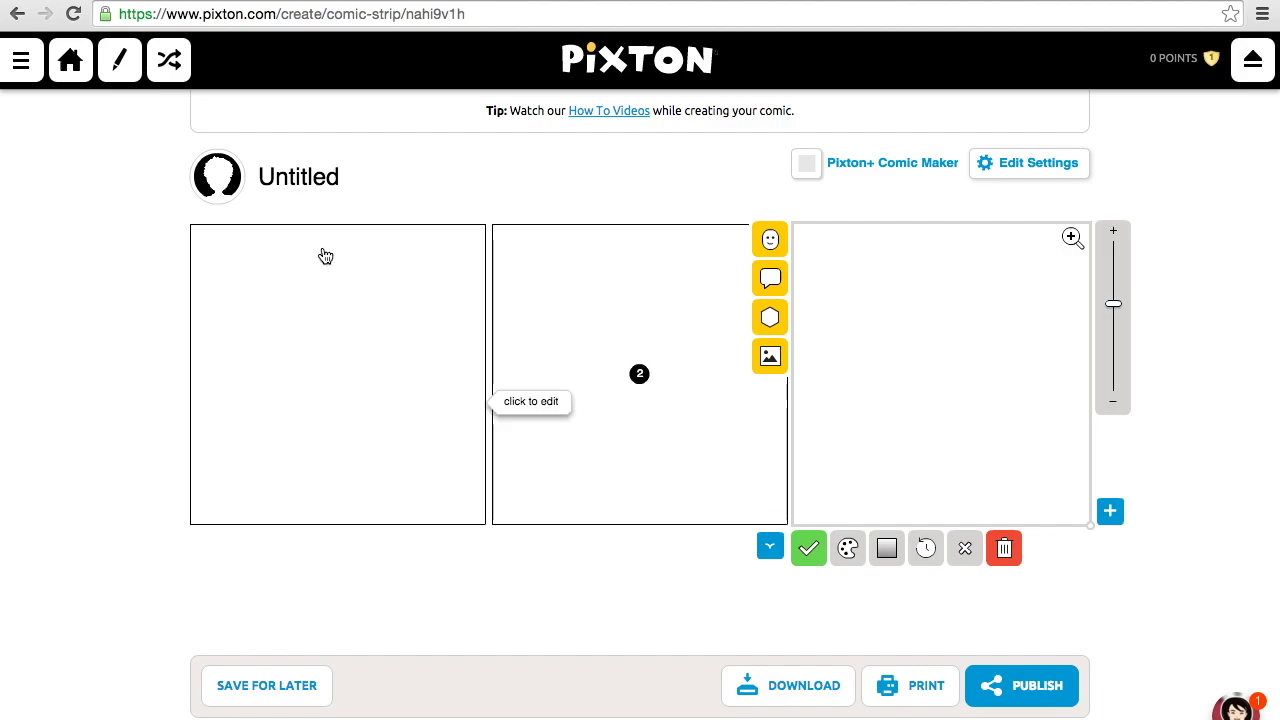
{"action": "left_click", "coordinate": [289, 177]}
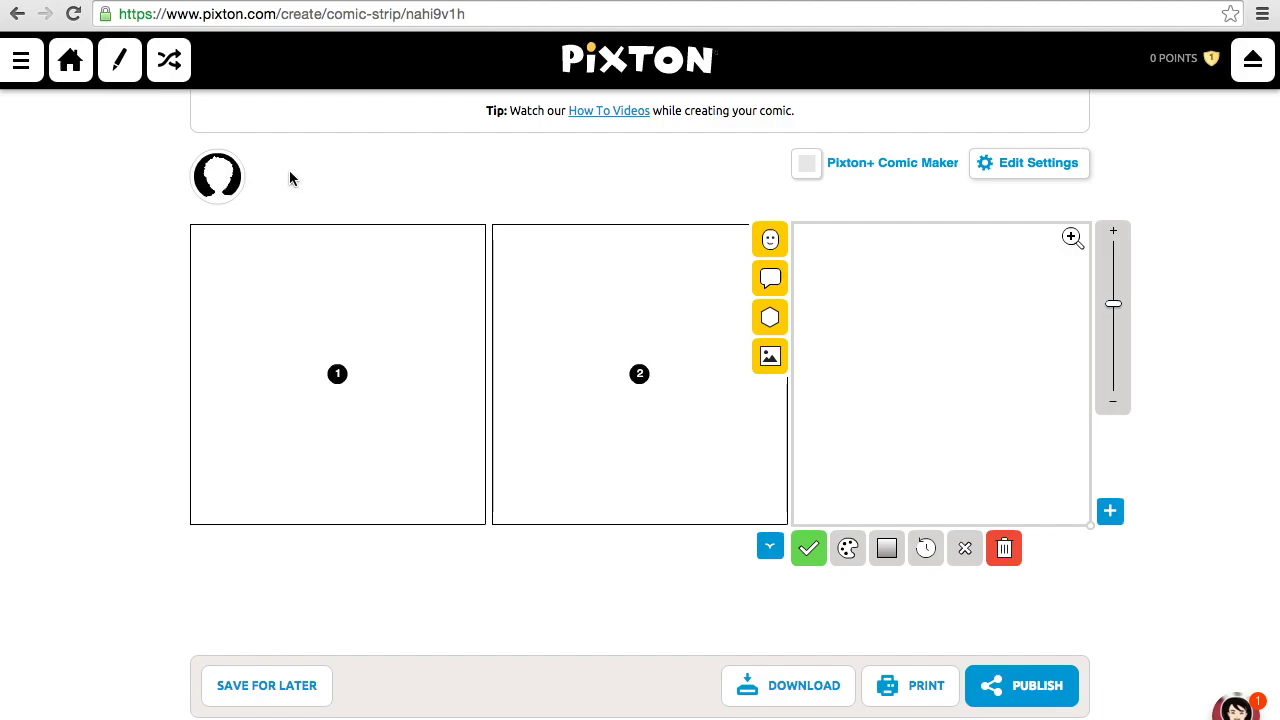
{"action": "type", "text": "A Meeting "}
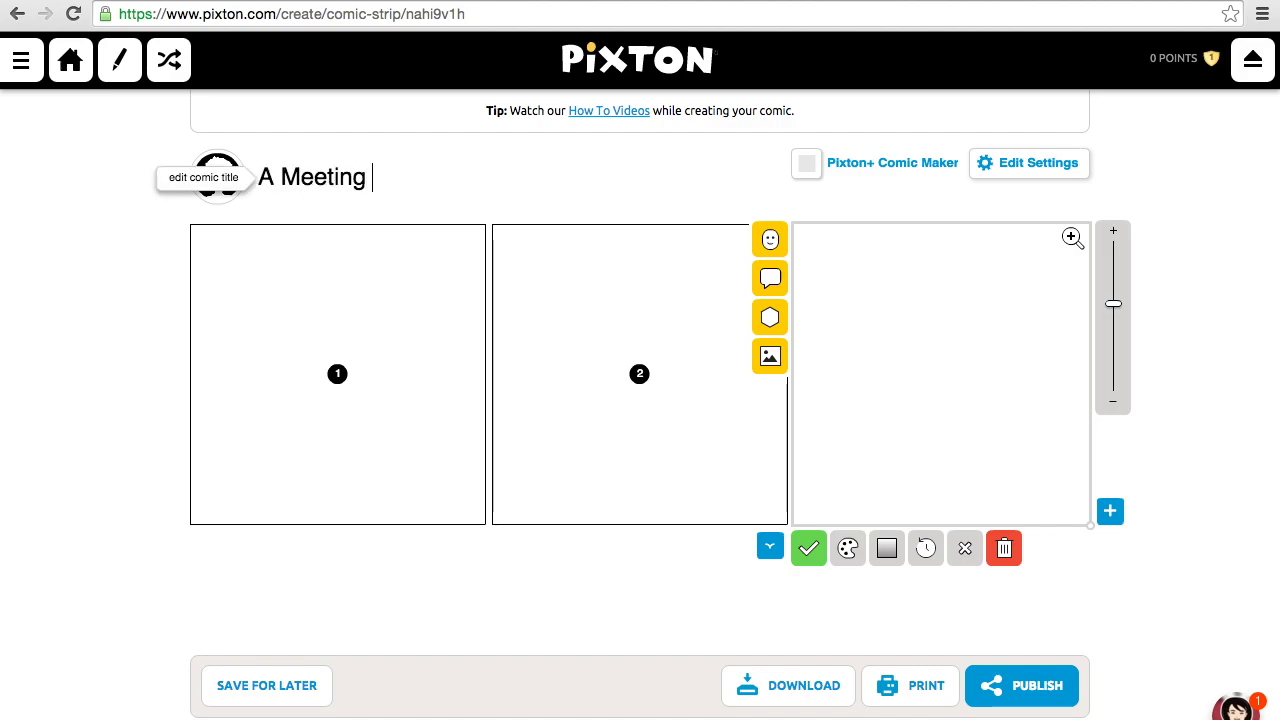
{"action": "type", "text": "with my f"}
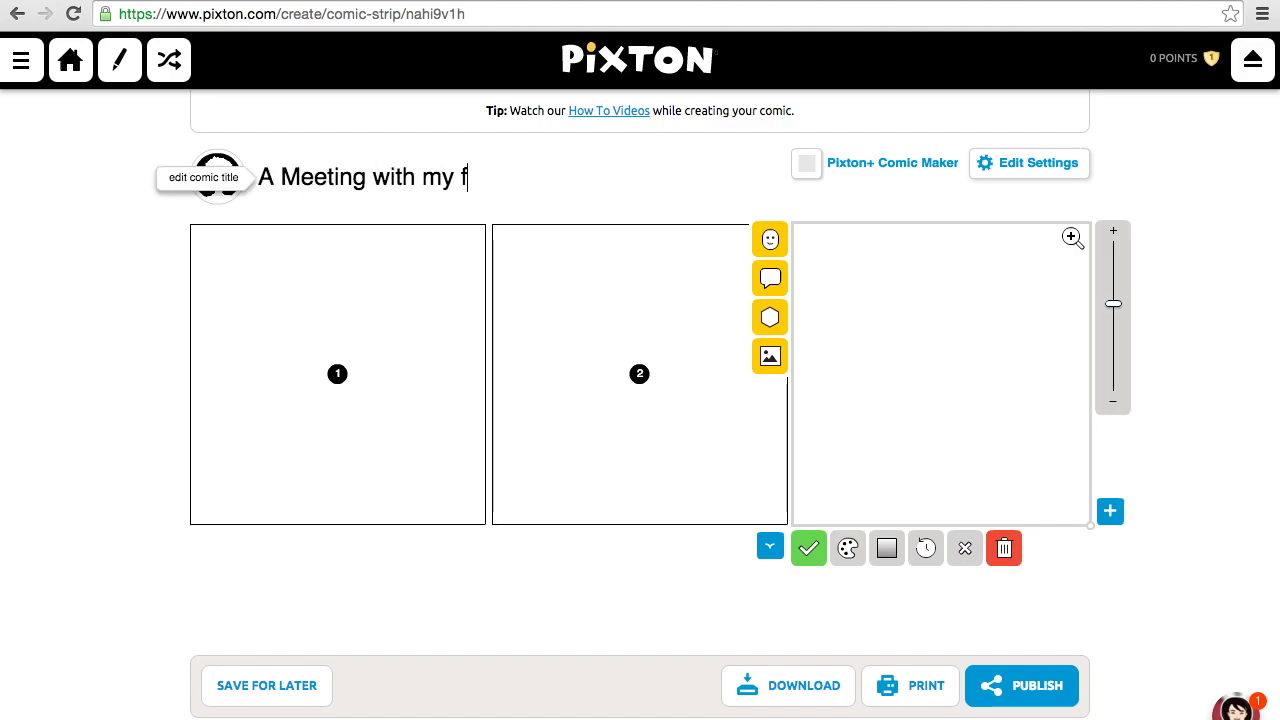
{"action": "type", "text": "uture sel"}
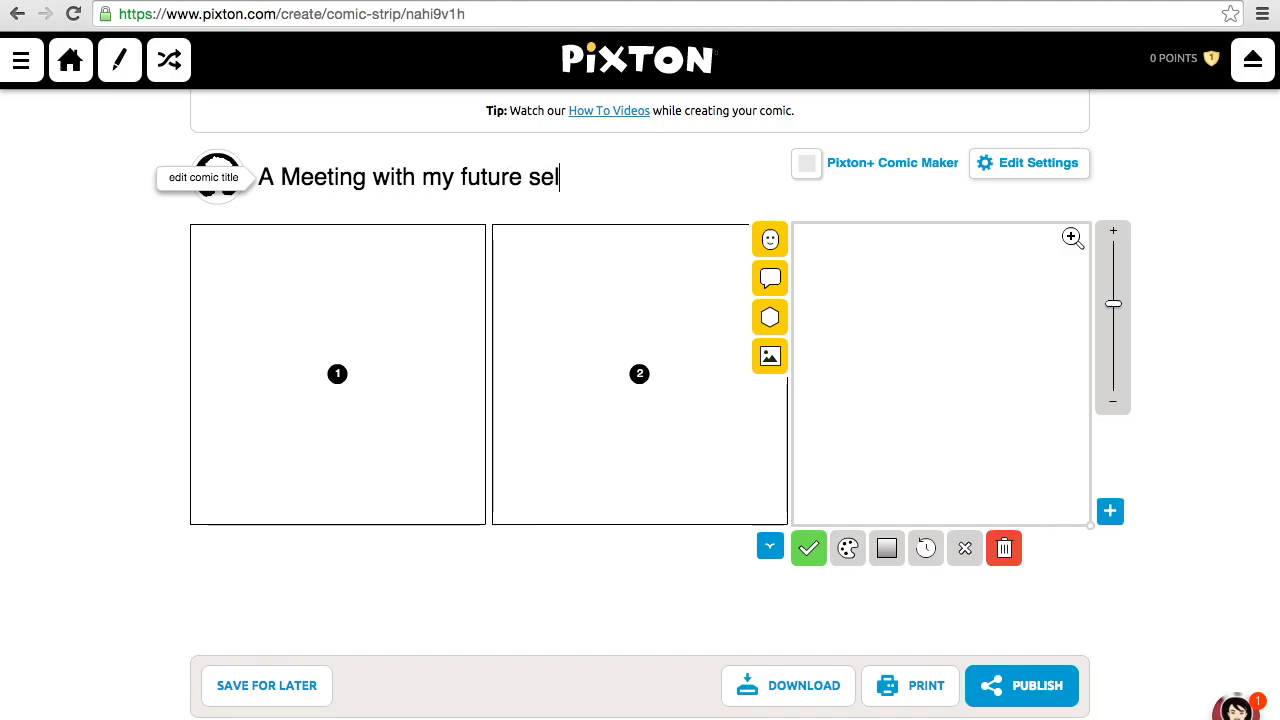
{"action": "type", "text": "f"}
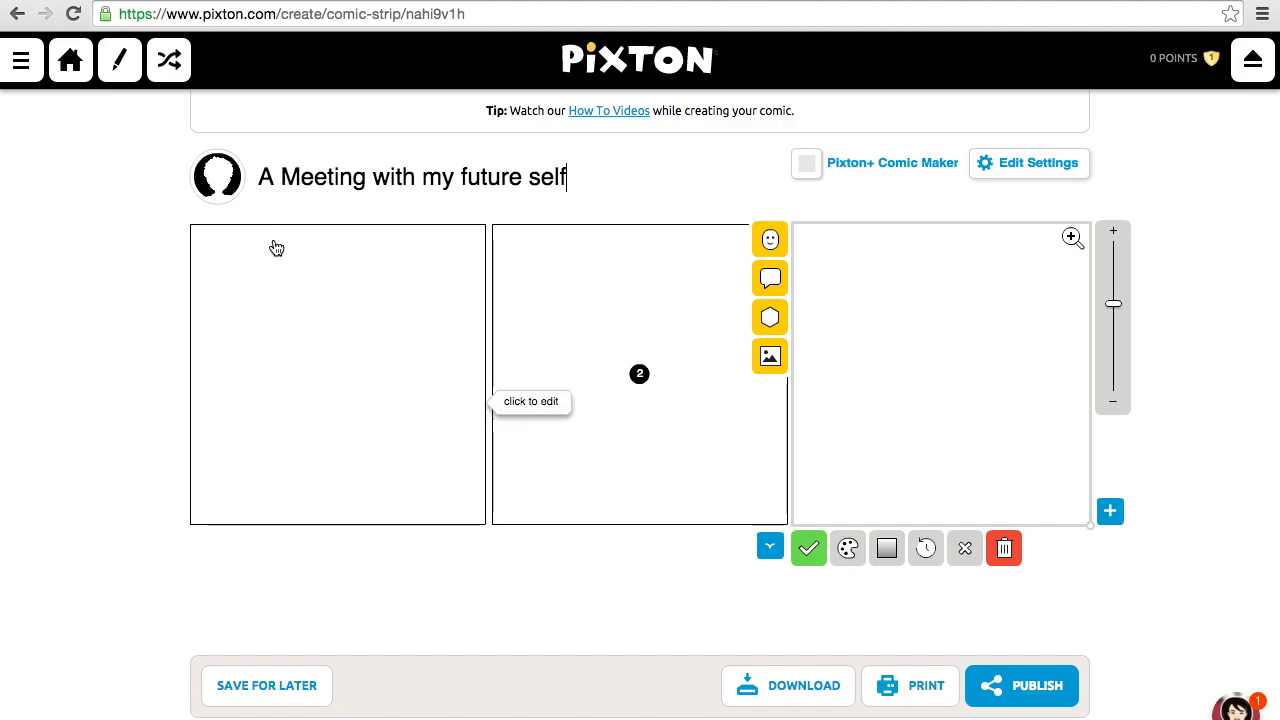
{"action": "left_click", "coordinate": [353, 293]}
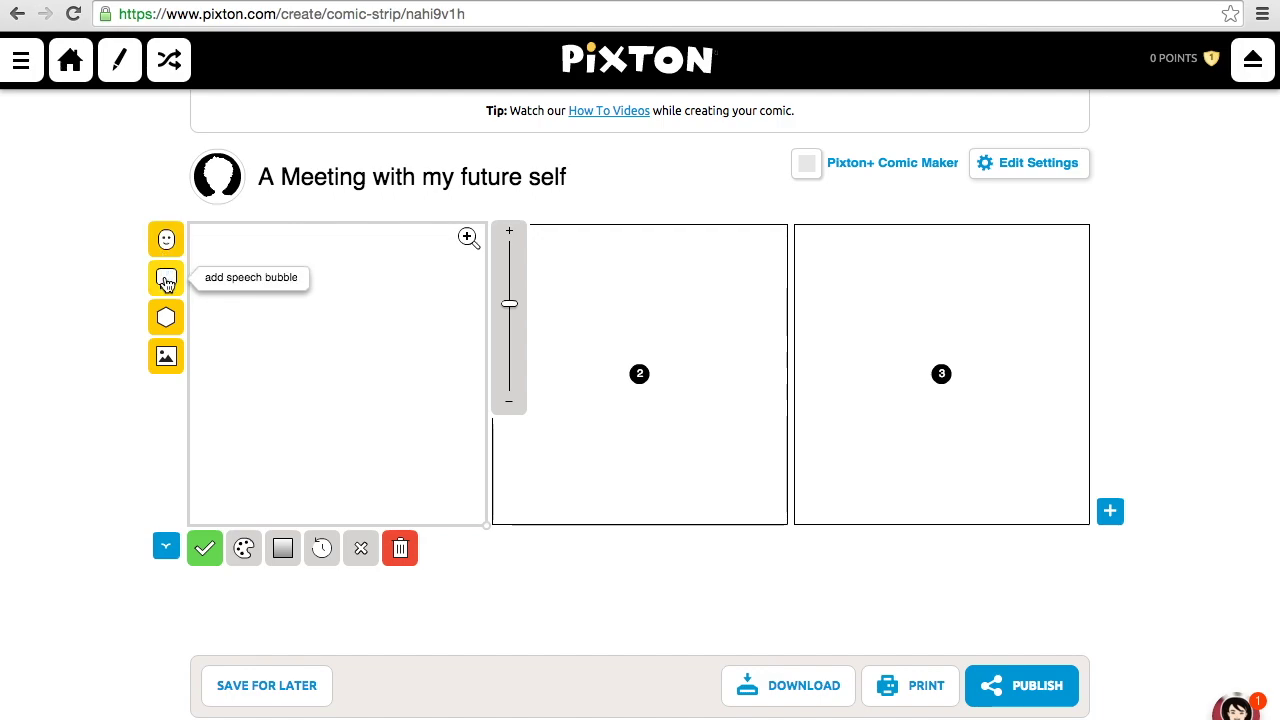
Step: Give panel 1 the planetarium preset background with hanging planets, zoomed in
{"action": "left_click", "coordinate": [167, 362]}
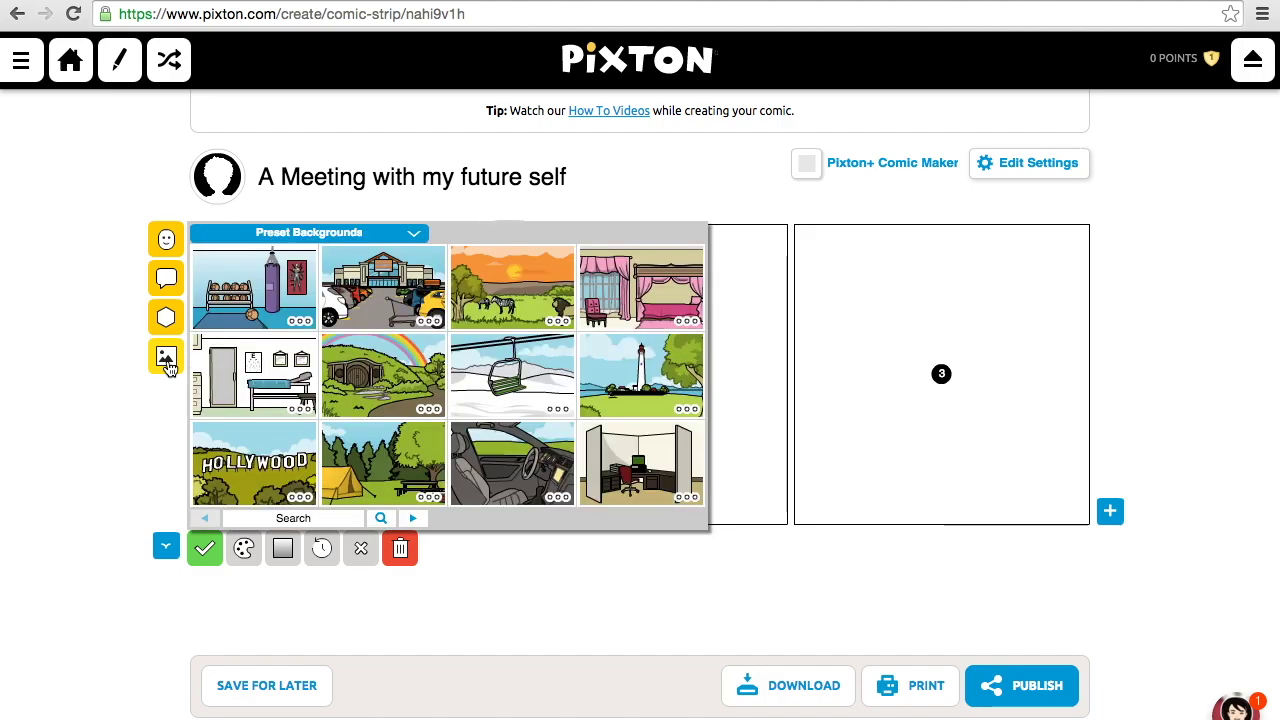
{"action": "scroll", "coordinate": [295, 385], "scroll_direction": "down", "scroll_amount": 1}
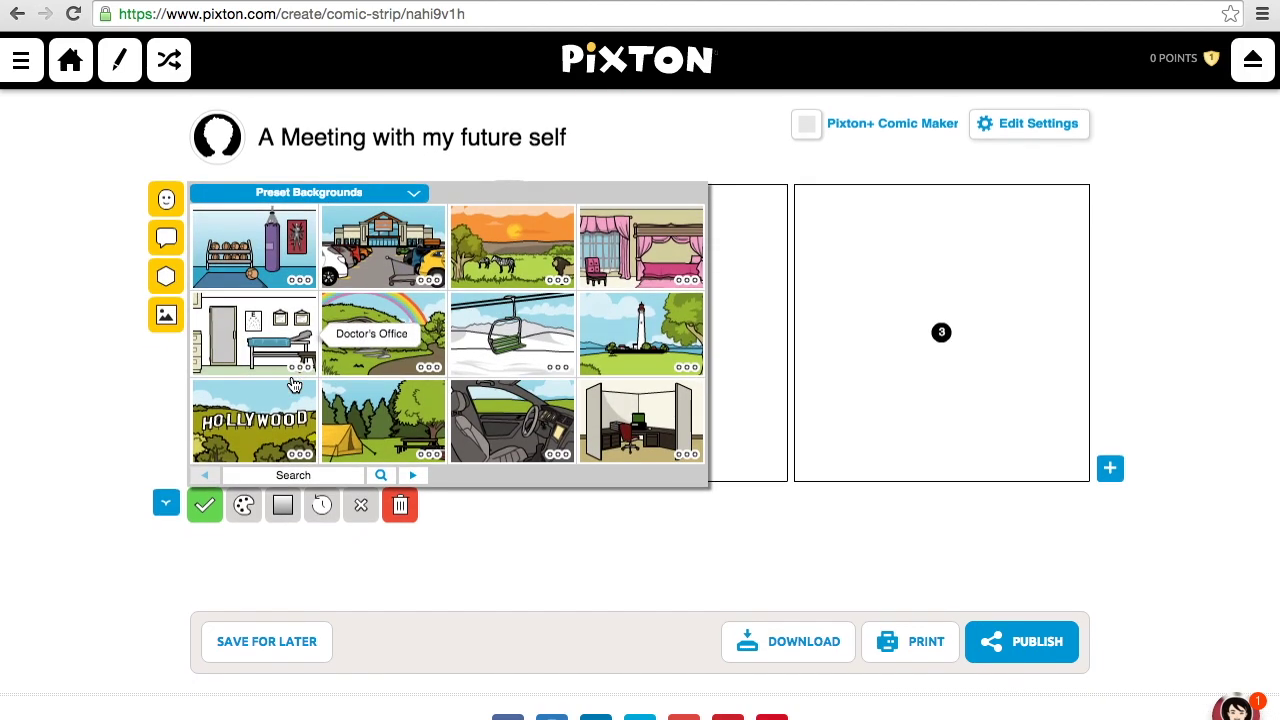
{"action": "left_click", "coordinate": [407, 462]}
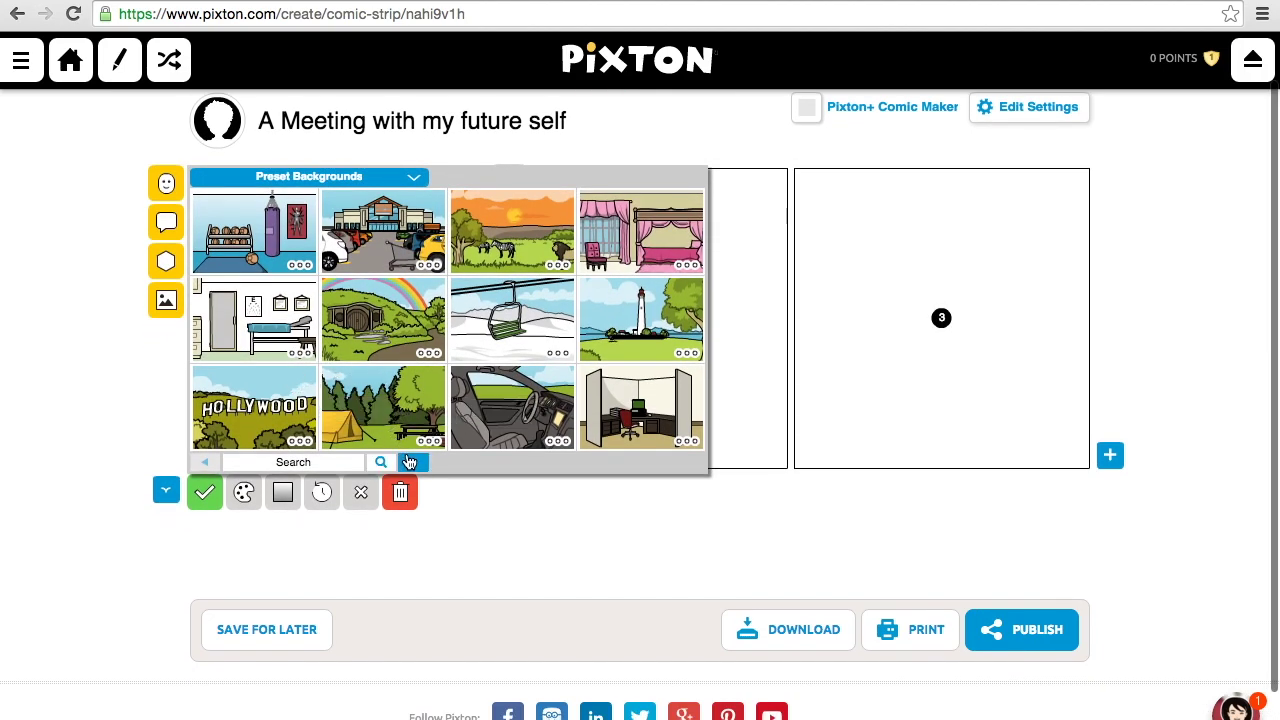
{"action": "left_click", "coordinate": [410, 463]}
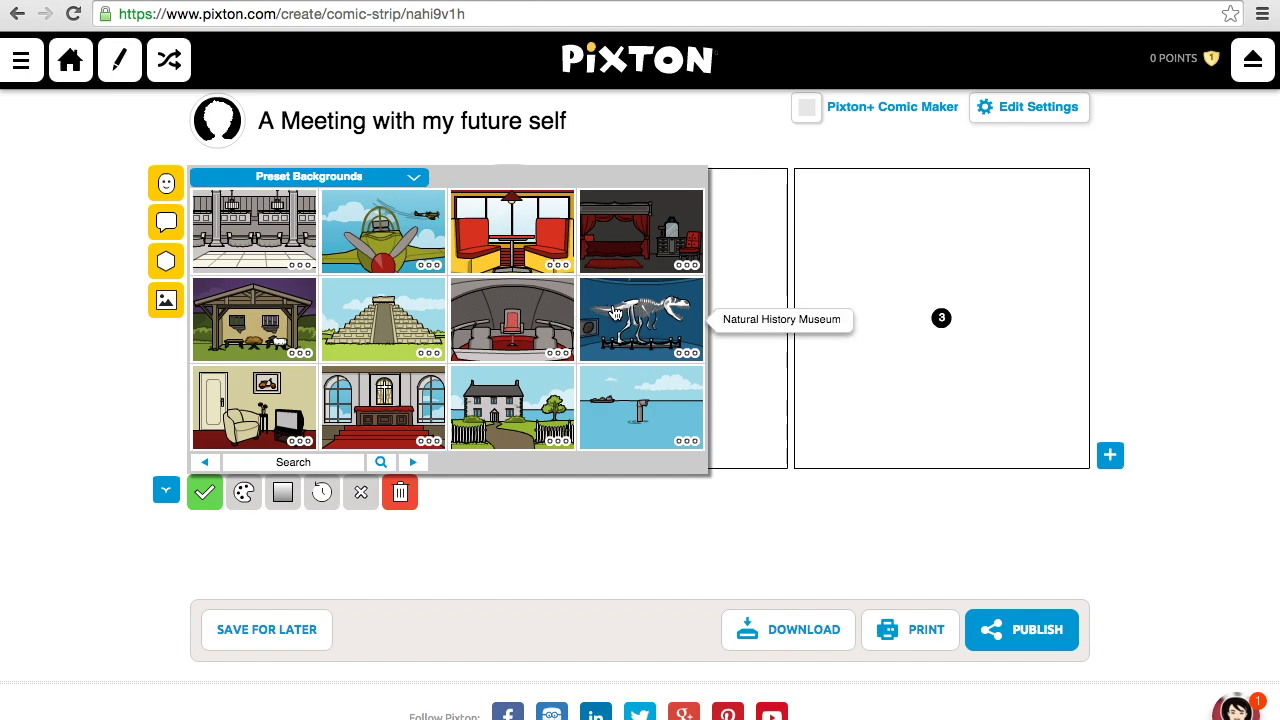
{"action": "left_click", "coordinate": [614, 312]}
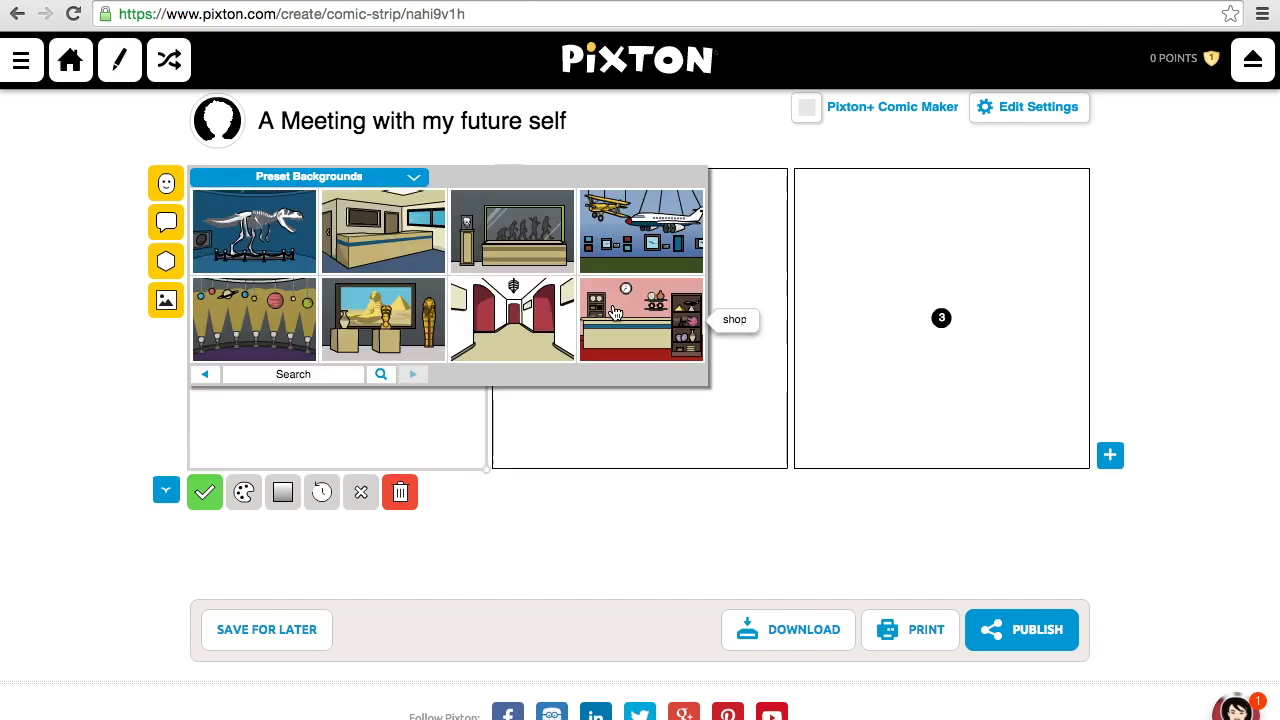
{"action": "scroll", "coordinate": [616, 313], "scroll_direction": "down", "scroll_amount": 1}
{"action": "scroll", "coordinate": [616, 313], "scroll_direction": "up", "scroll_amount": 2}
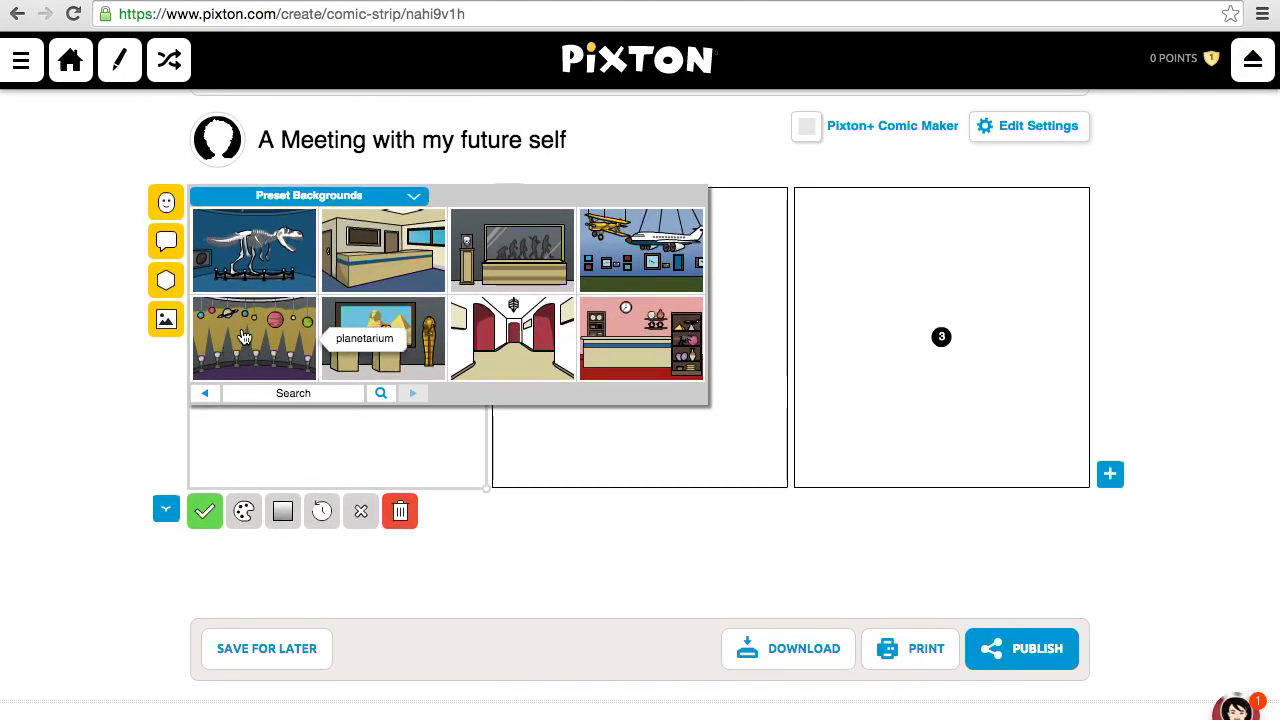
{"action": "left_click", "coordinate": [249, 336]}
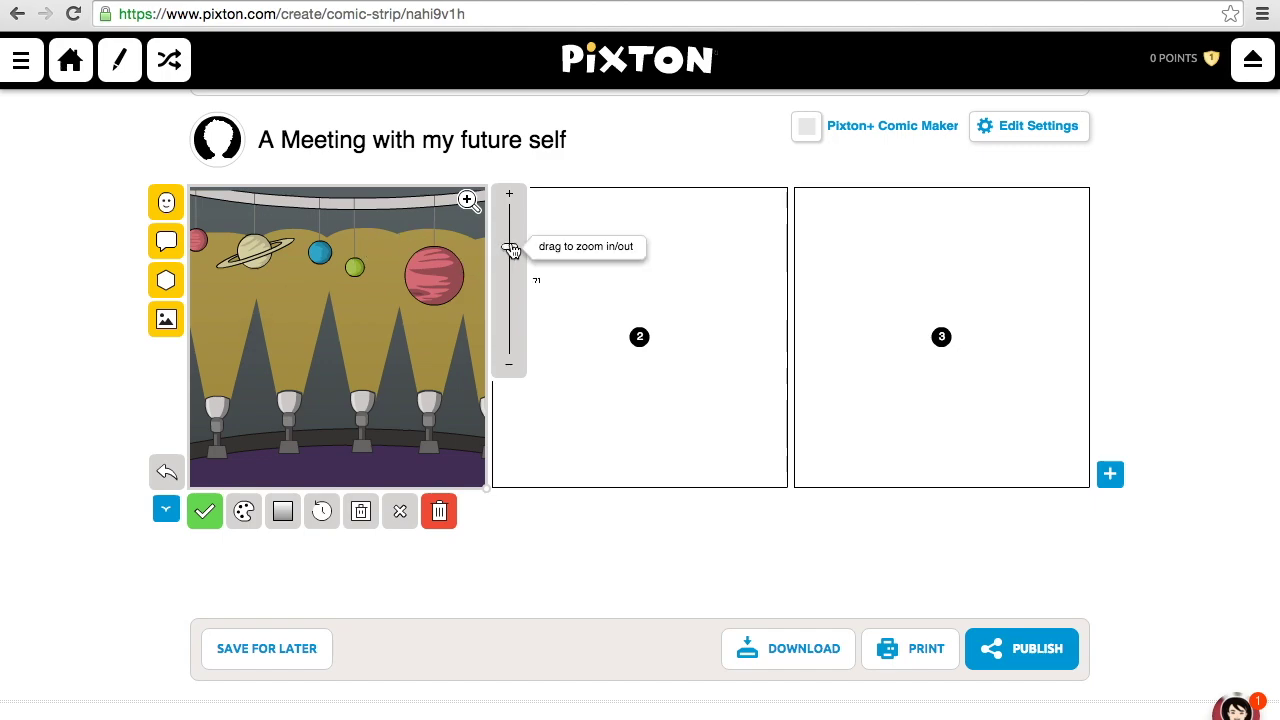
{"action": "mouse_move", "coordinate": [511, 250]}
{"action": "left_mouse_down"}
{"action": "mouse_move", "coordinate": [514, 323]}
{"action": "mouse_move", "coordinate": [514, 207]}
{"action": "mouse_move", "coordinate": [513, 246]}
{"action": "left_mouse_up"}
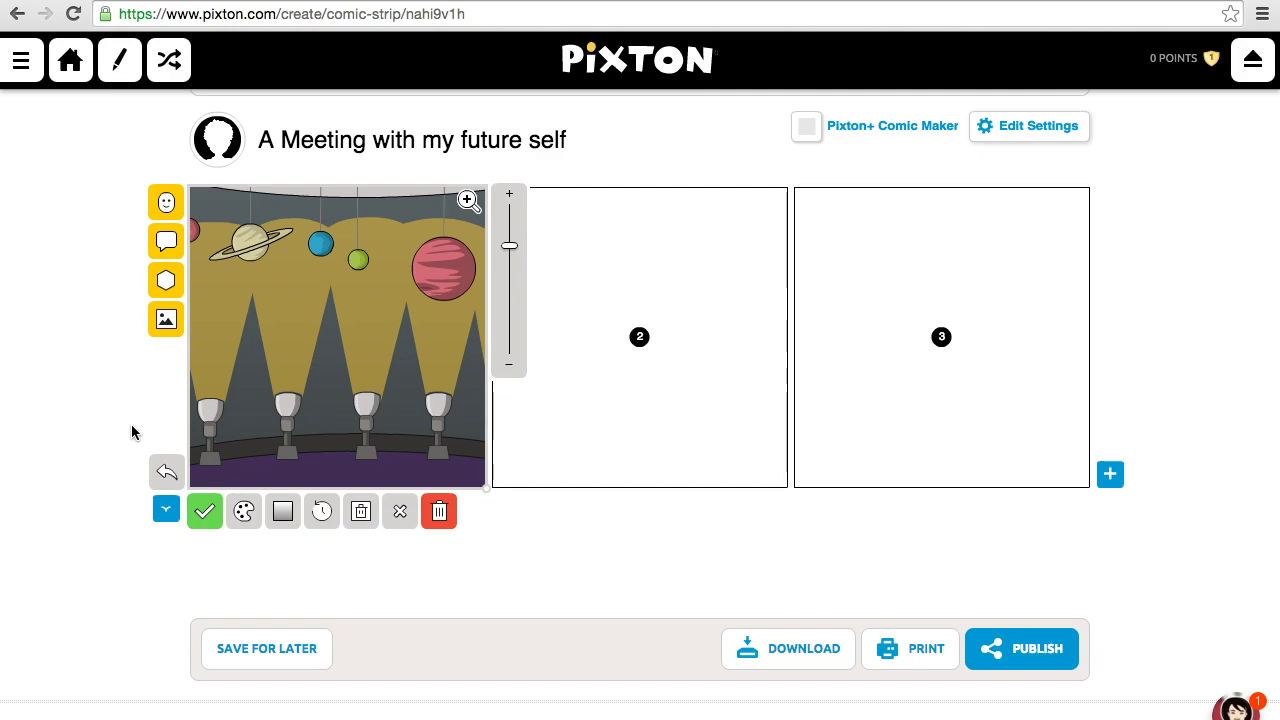
Step: Add the blond Gym preset character to panel 1
{"action": "left_click", "coordinate": [166, 205]}
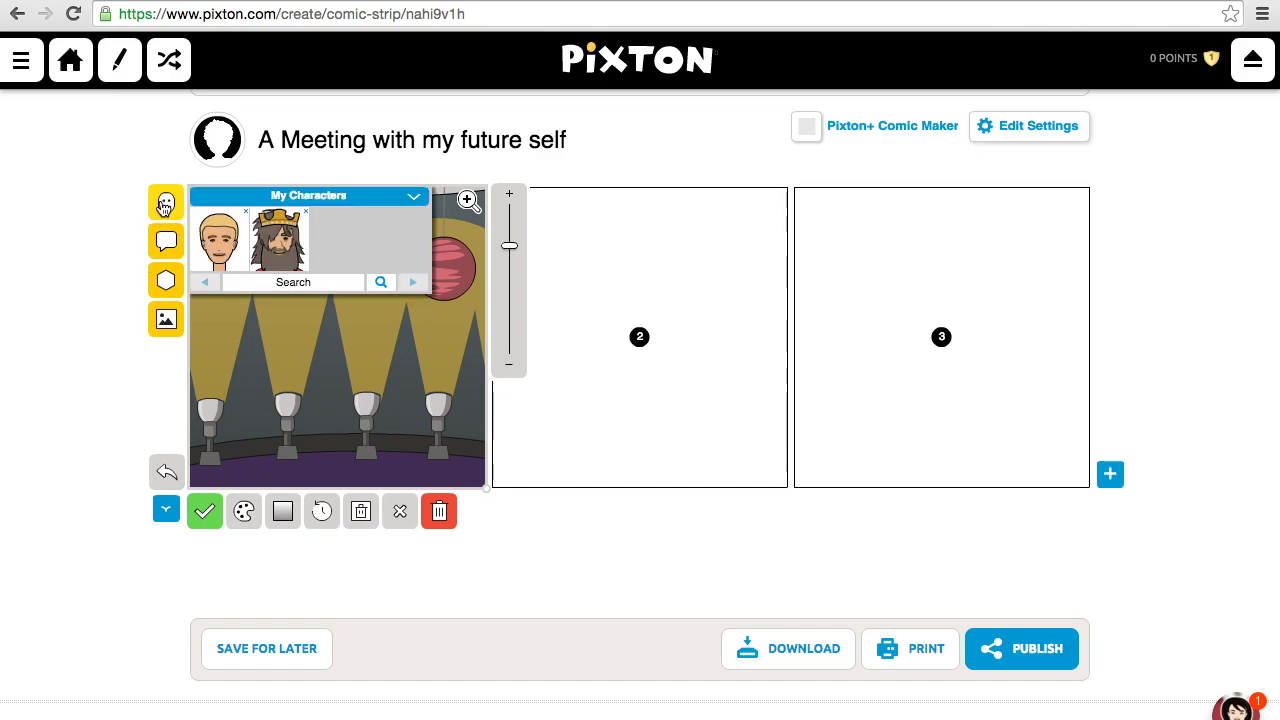
{"action": "left_click", "coordinate": [236, 200]}
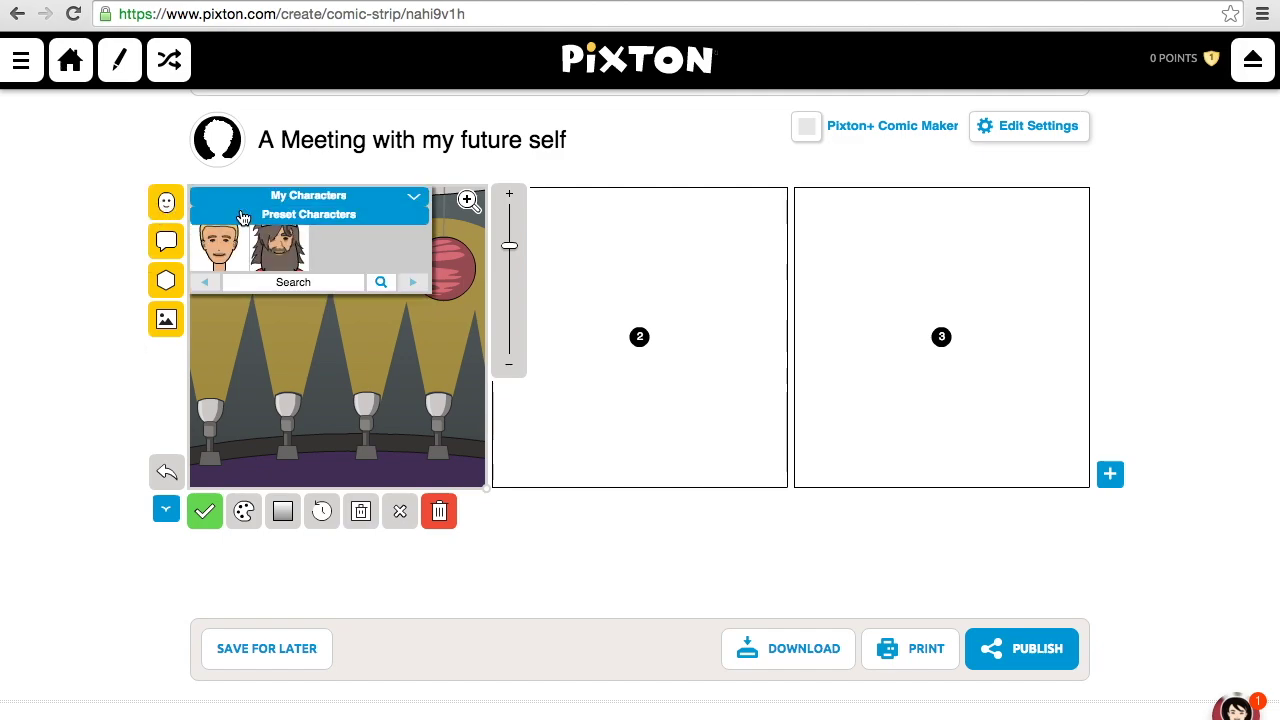
{"action": "left_click", "coordinate": [293, 216]}
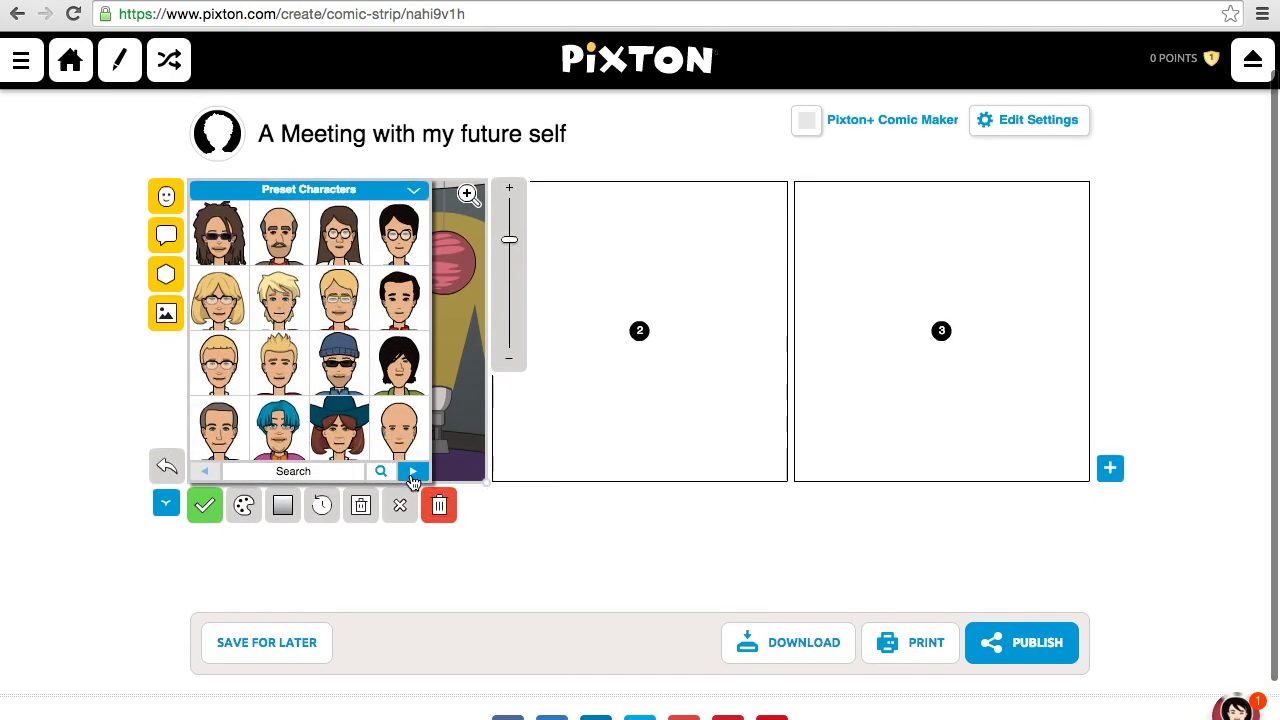
{"action": "left_click", "coordinate": [412, 474]}
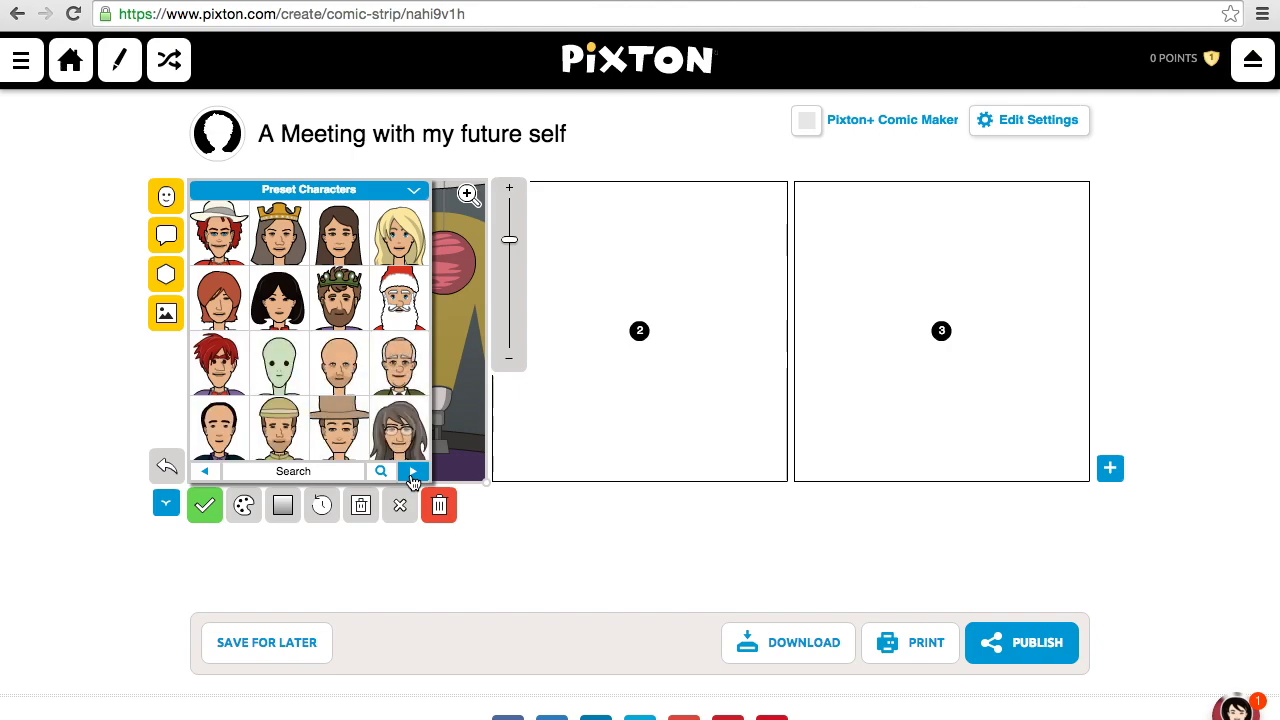
{"action": "left_click", "coordinate": [411, 476]}
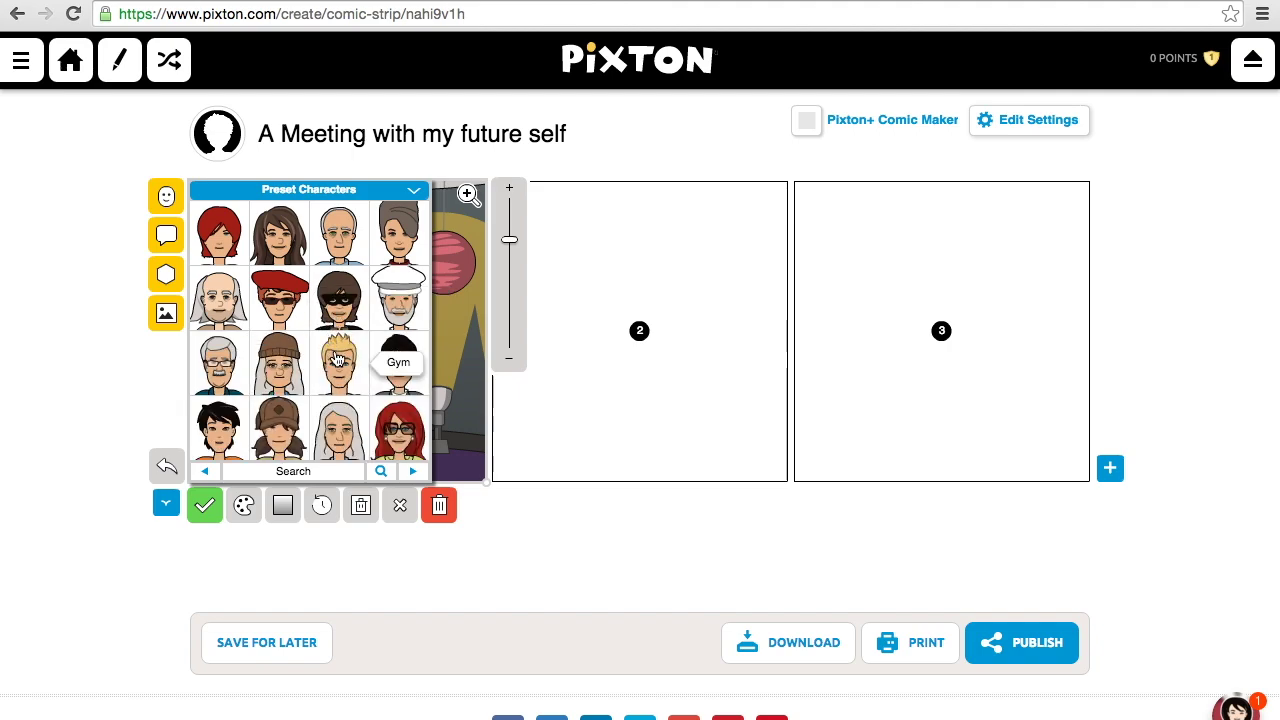
{"action": "left_click", "coordinate": [338, 360]}
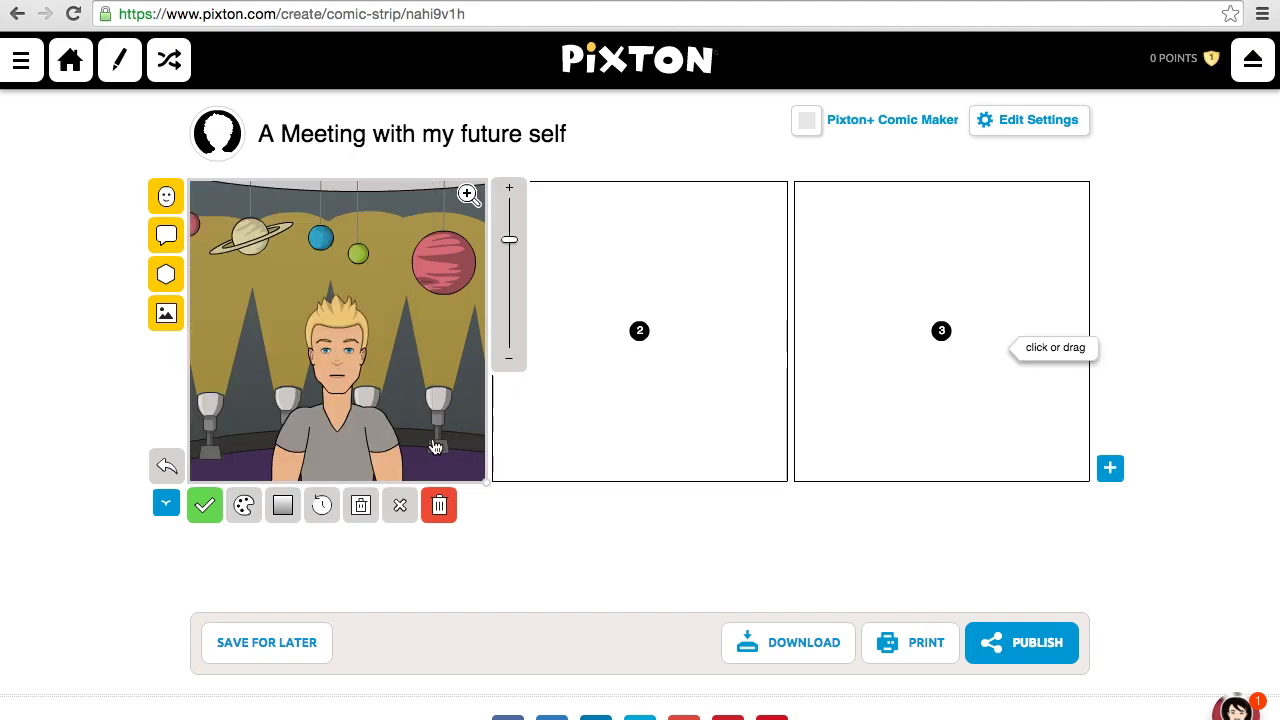
Step: Enlarge, tilt and reposition the blond man toward the panel's left side
{"action": "left_click", "coordinate": [347, 449]}
{"action": "left_click_drag", "start_coordinate": [347, 449], "coordinate": [307, 384]}
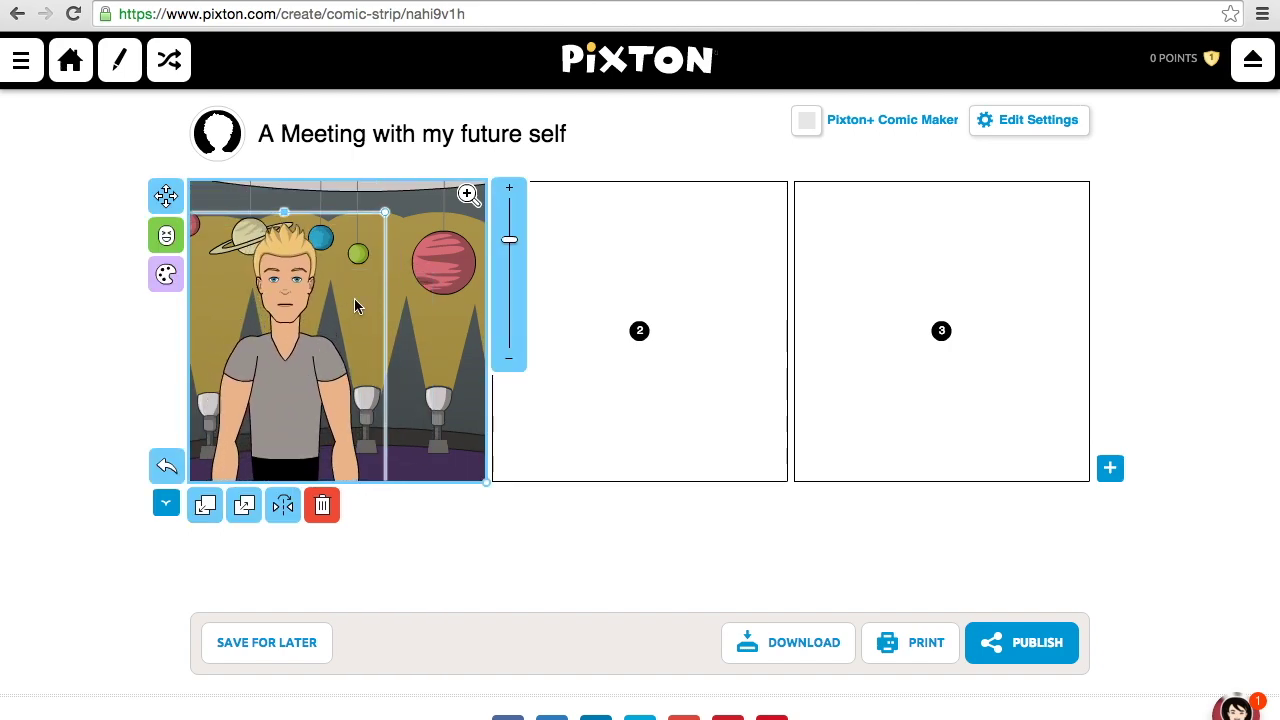
{"action": "left_click_drag", "start_coordinate": [386, 218], "coordinate": [300, 294]}
{"action": "left_click", "coordinate": [349, 297]}
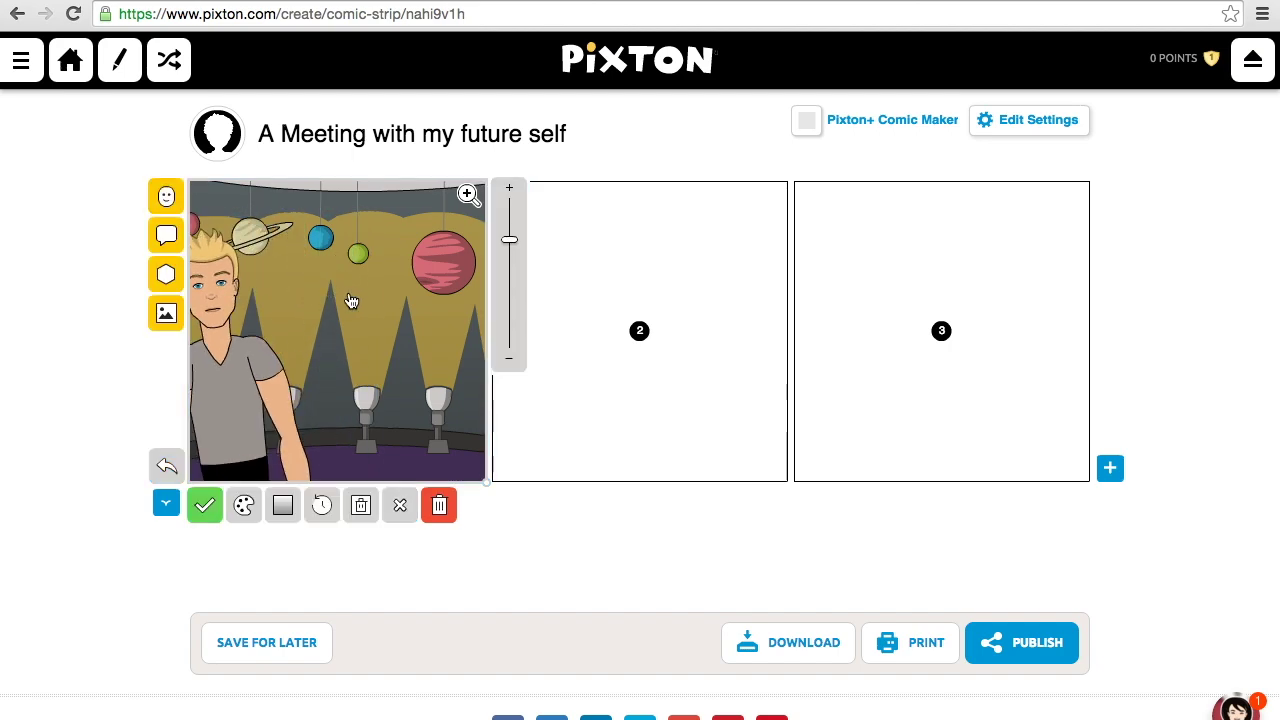
{"action": "left_click_drag", "start_coordinate": [243, 357], "coordinate": [300, 360]}
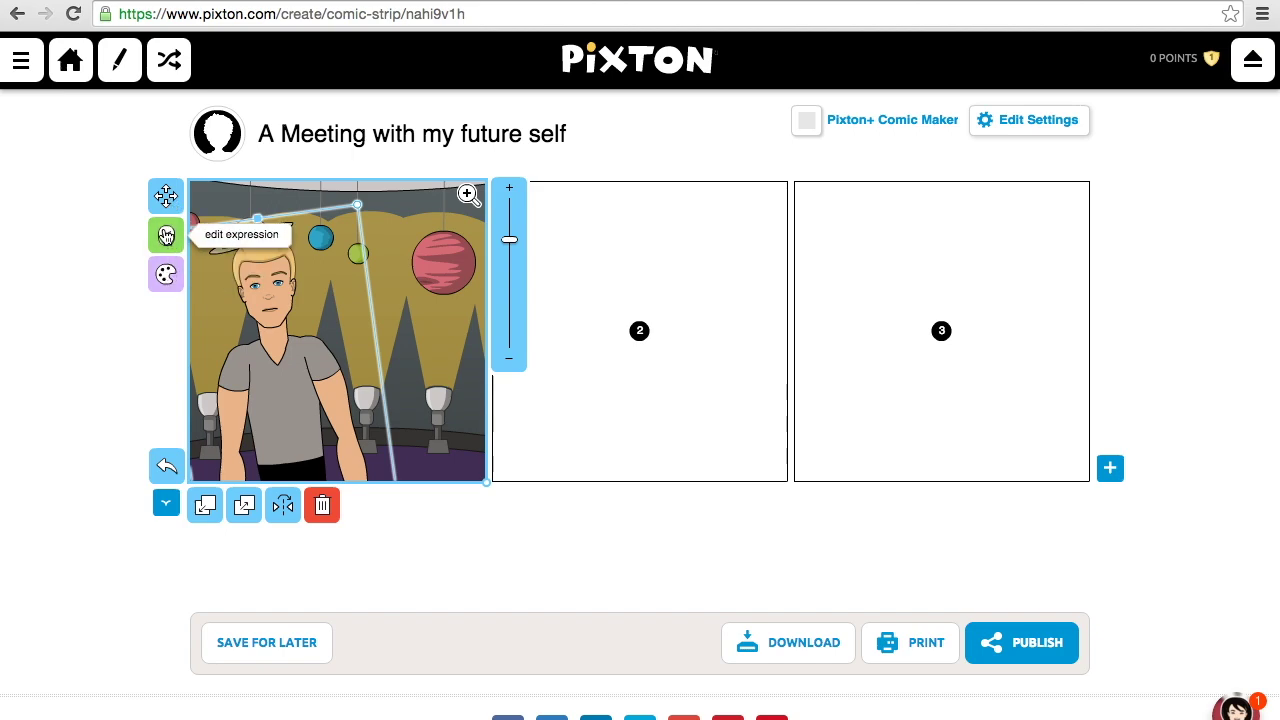
Step: Give the blond man a closed-eyed smile and the looking-down pose
{"action": "left_click", "coordinate": [166, 234]}
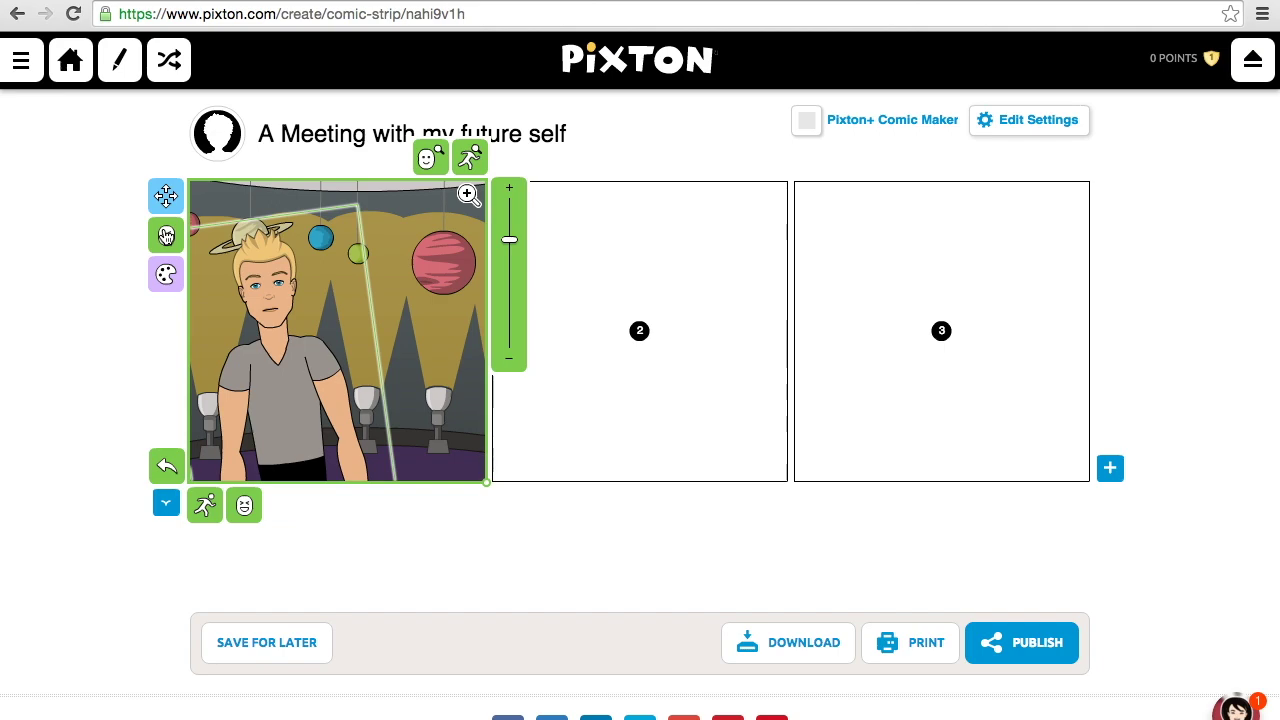
{"action": "left_click", "coordinate": [244, 508]}
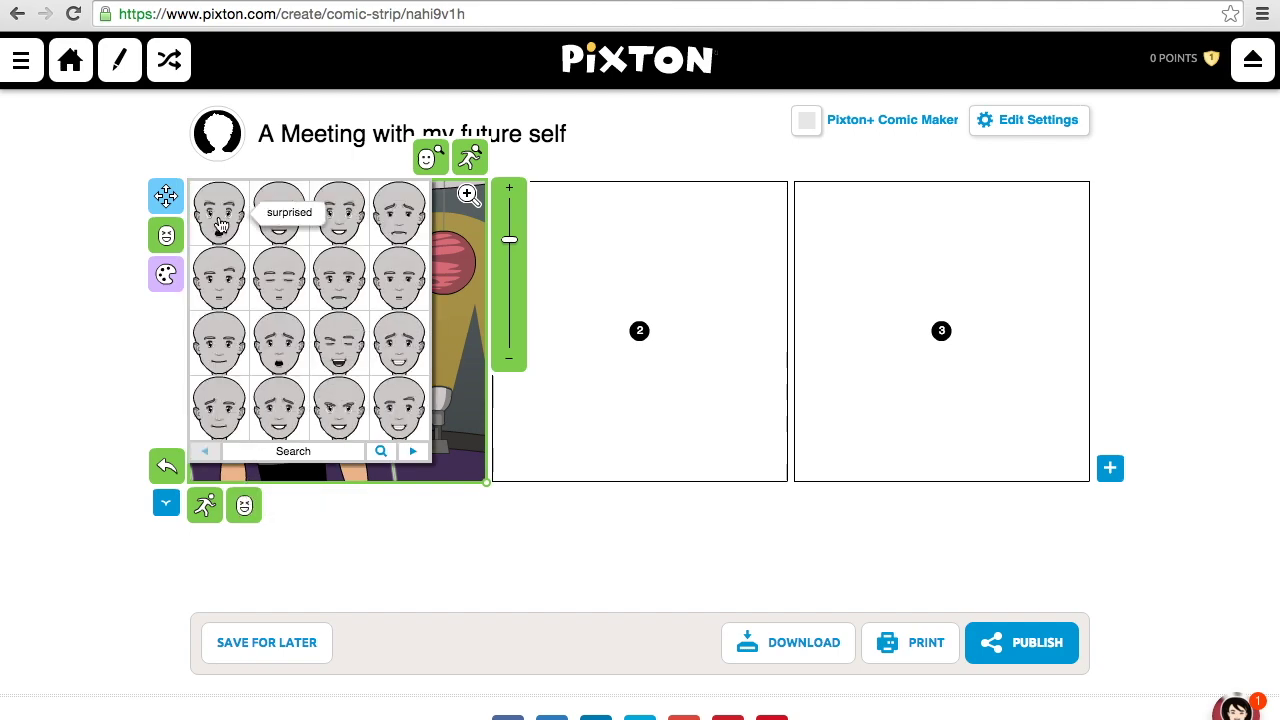
{"action": "left_click", "coordinate": [271, 218]}
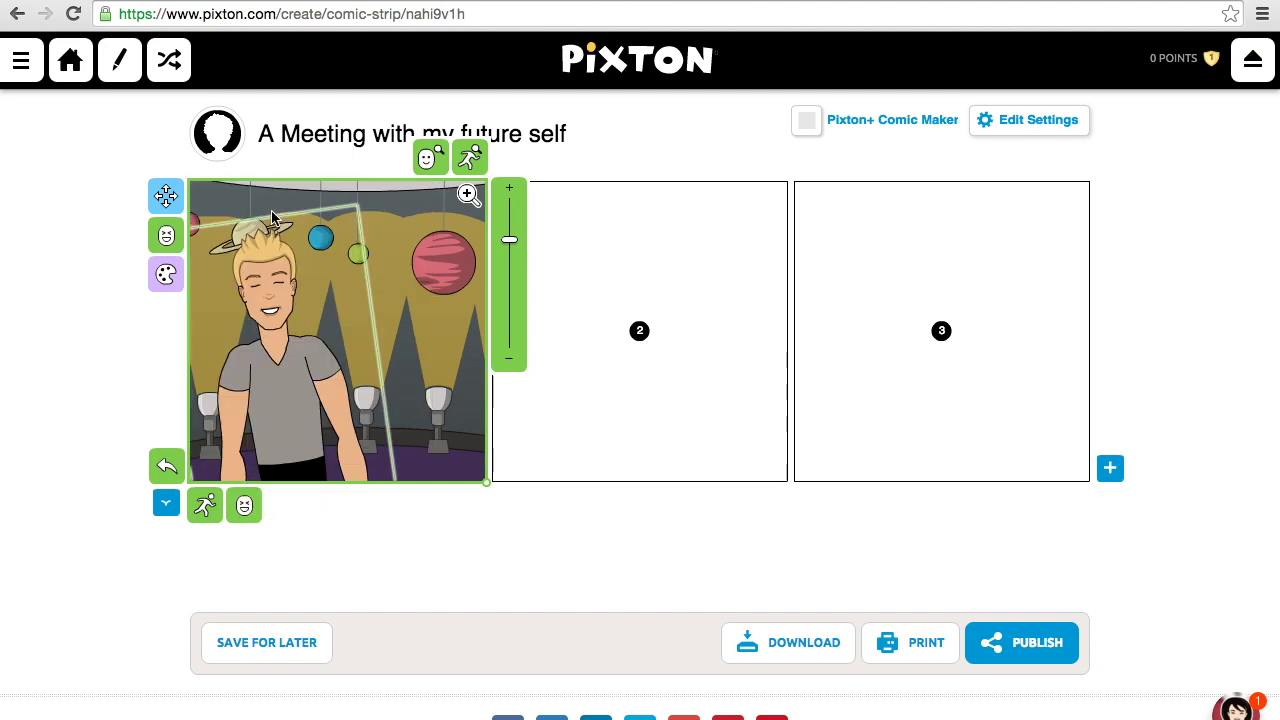
{"action": "left_click", "coordinate": [205, 507]}
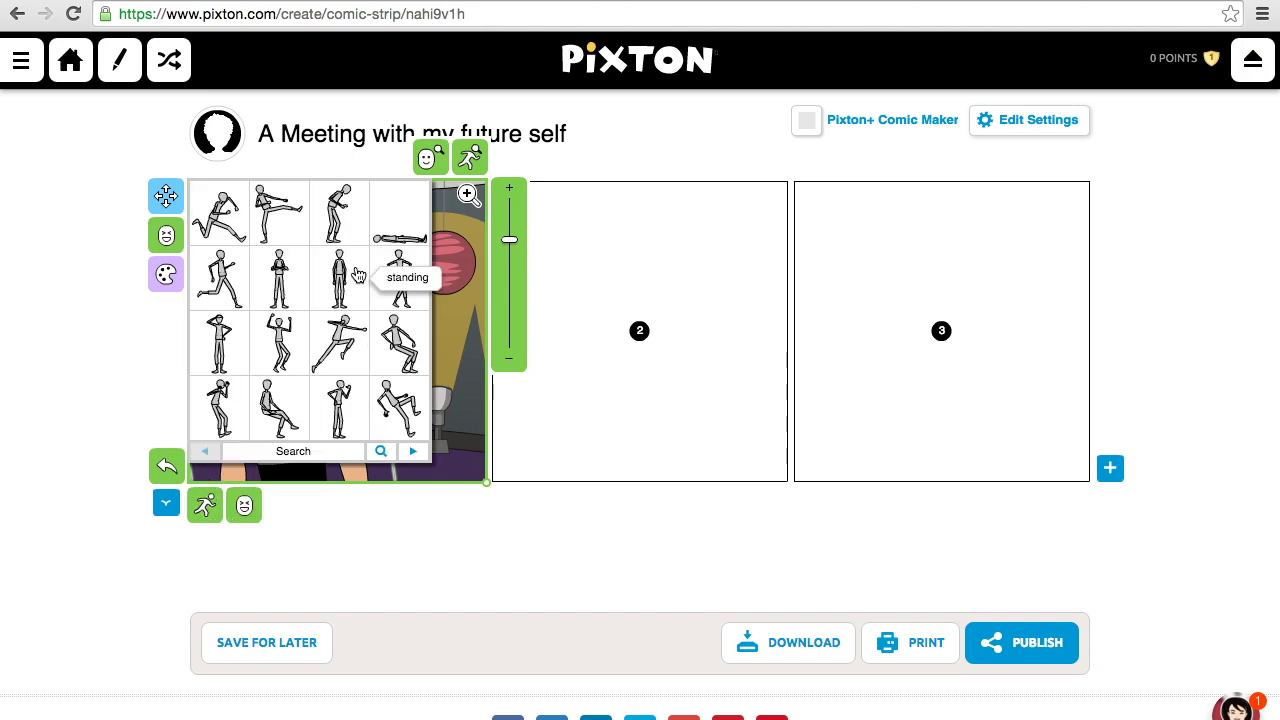
{"action": "left_click", "coordinate": [350, 233]}
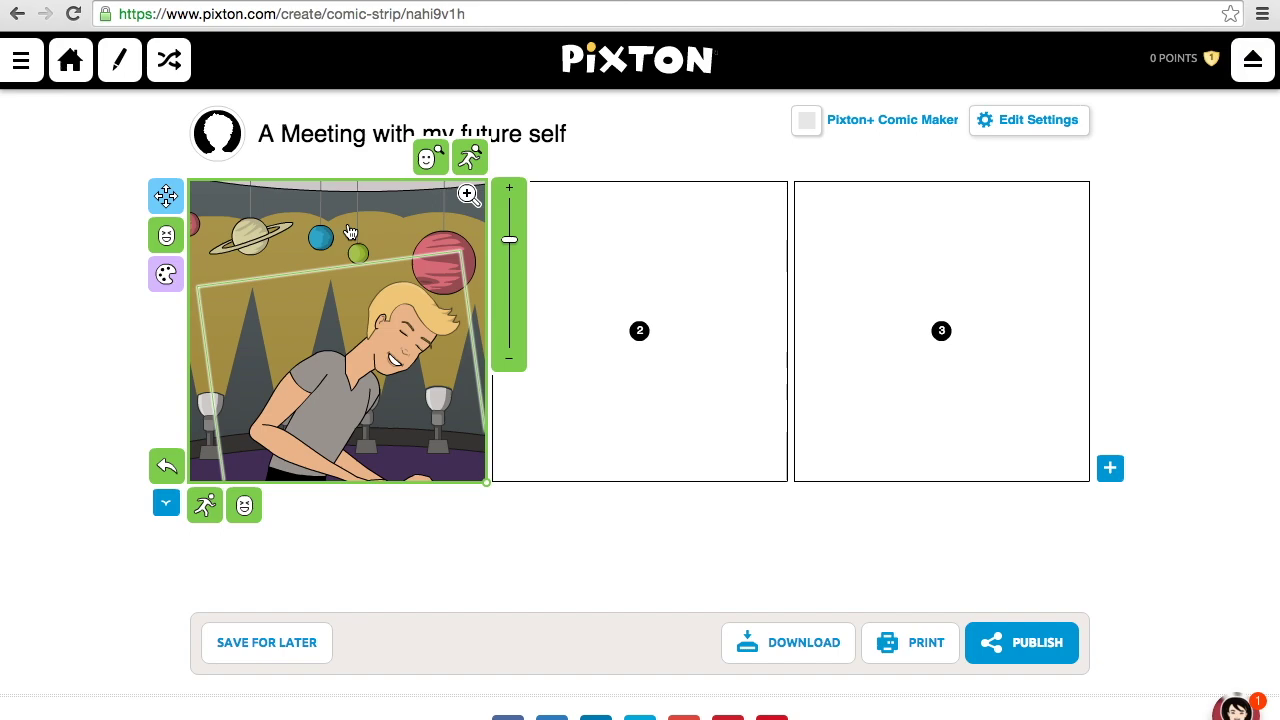
Step: Angle the light beam diagonally across the blond man
{"action": "left_click", "coordinate": [358, 342]}
{"action": "left_click", "coordinate": [350, 368]}
{"action": "left_click_drag", "start_coordinate": [350, 368], "coordinate": [295, 290]}
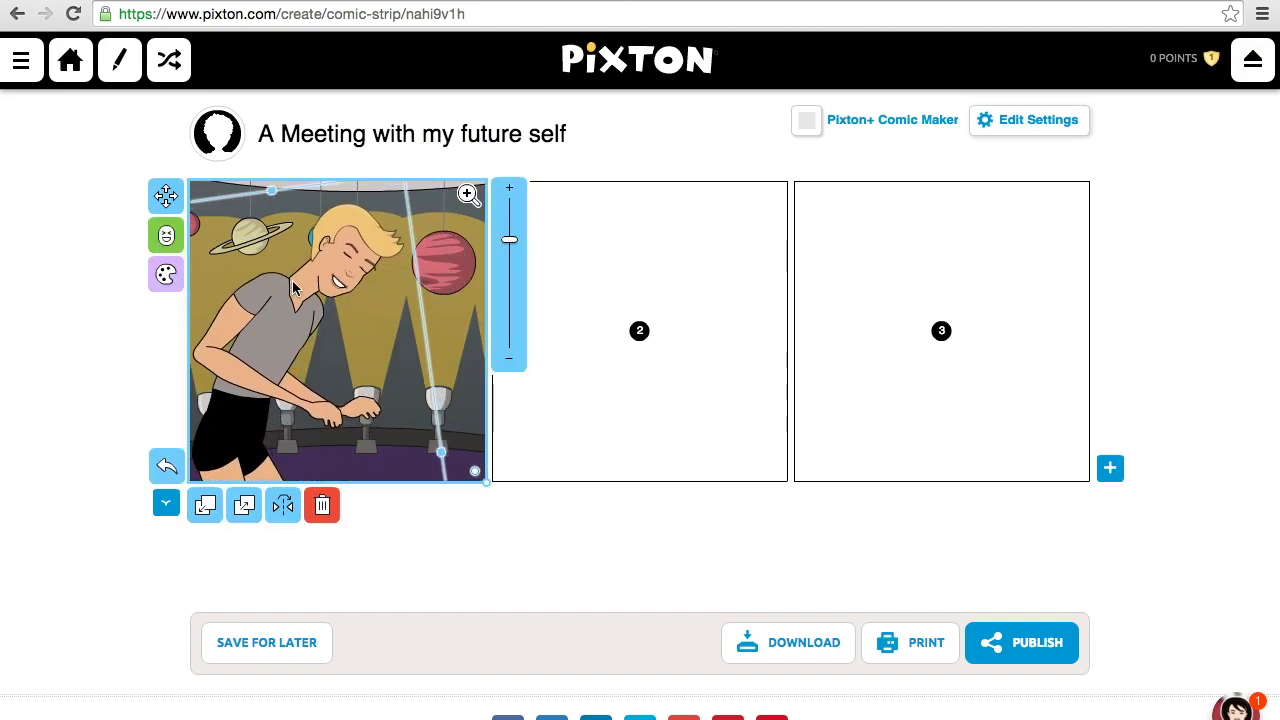
{"action": "left_click", "coordinate": [418, 522]}
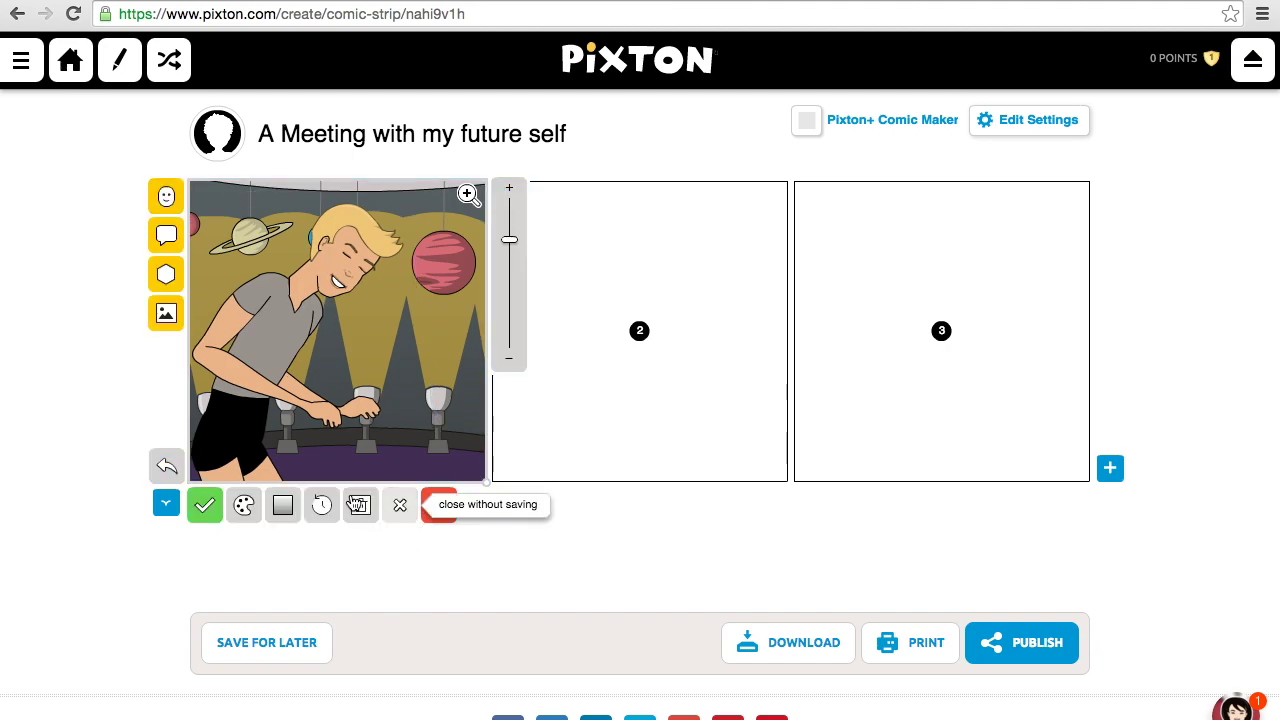
Step: Add a speech bubble beside the blond man reading 'Wow...what is that????'
{"action": "left_click", "coordinate": [166, 240]}
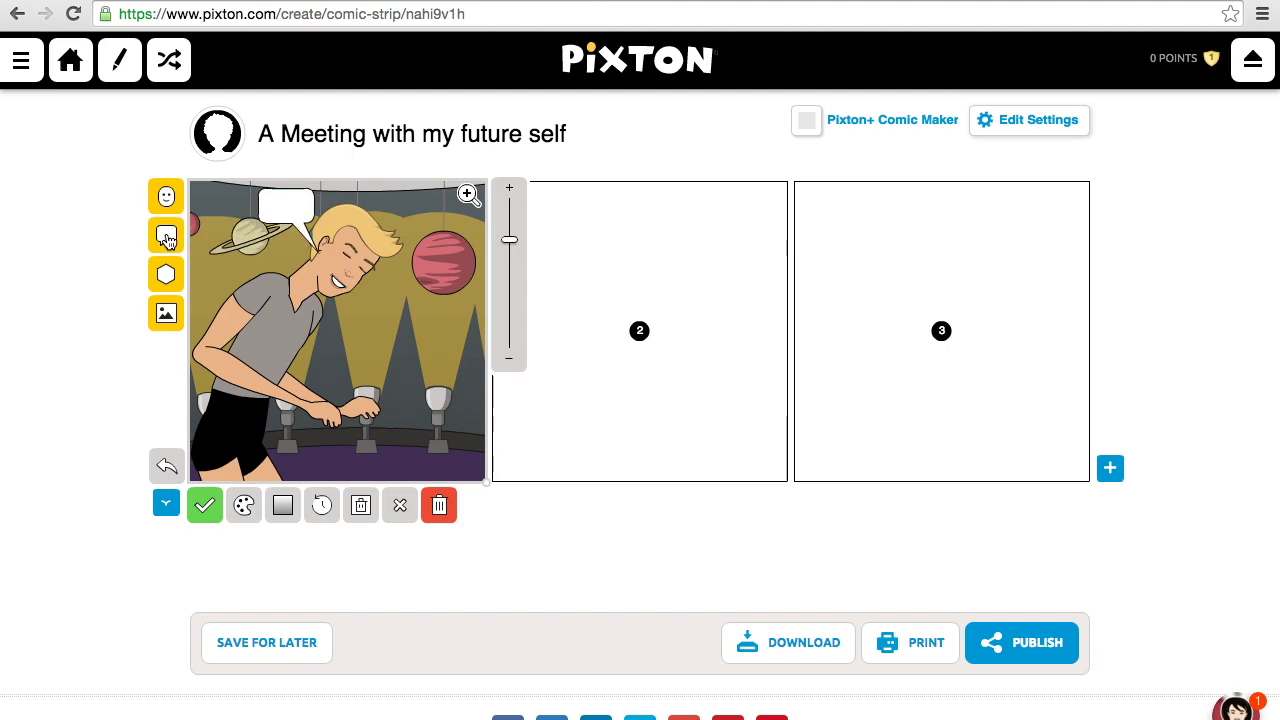
{"action": "left_click", "coordinate": [272, 214]}
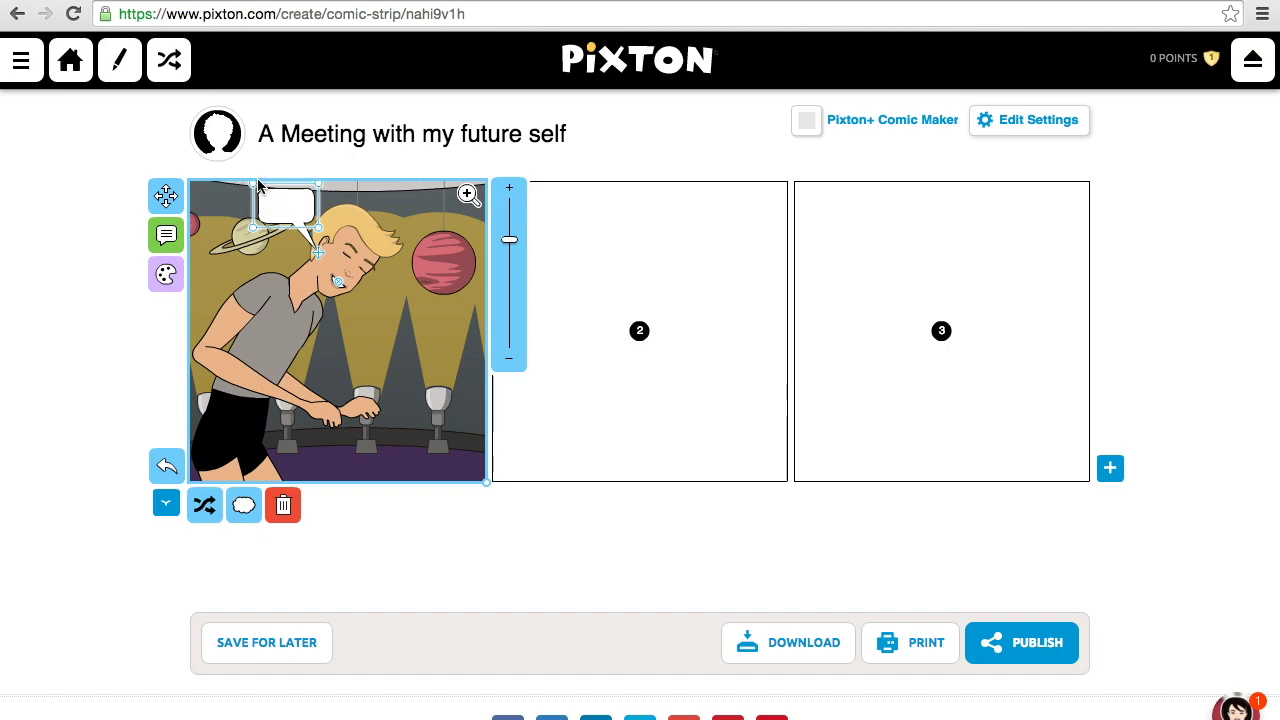
{"action": "left_click", "coordinate": [281, 205]}
{"action": "type", "text": "Wow"}
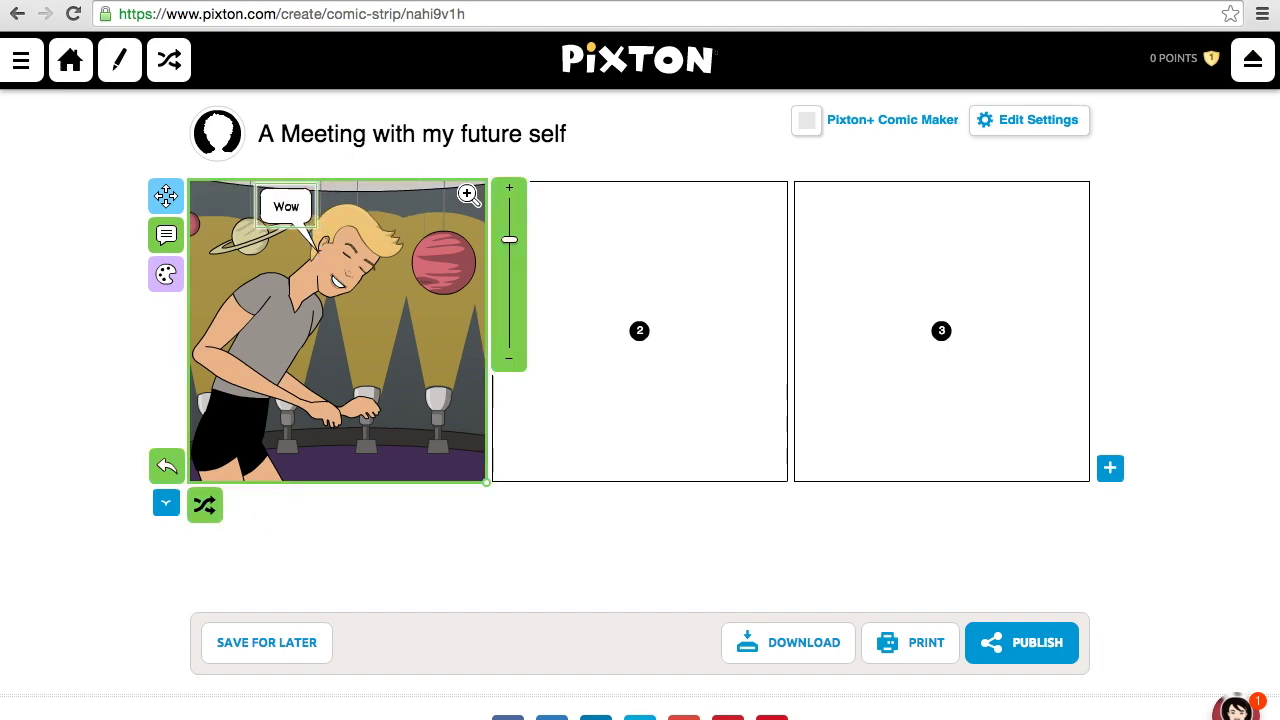
{"action": "type", "text": "...what is"}
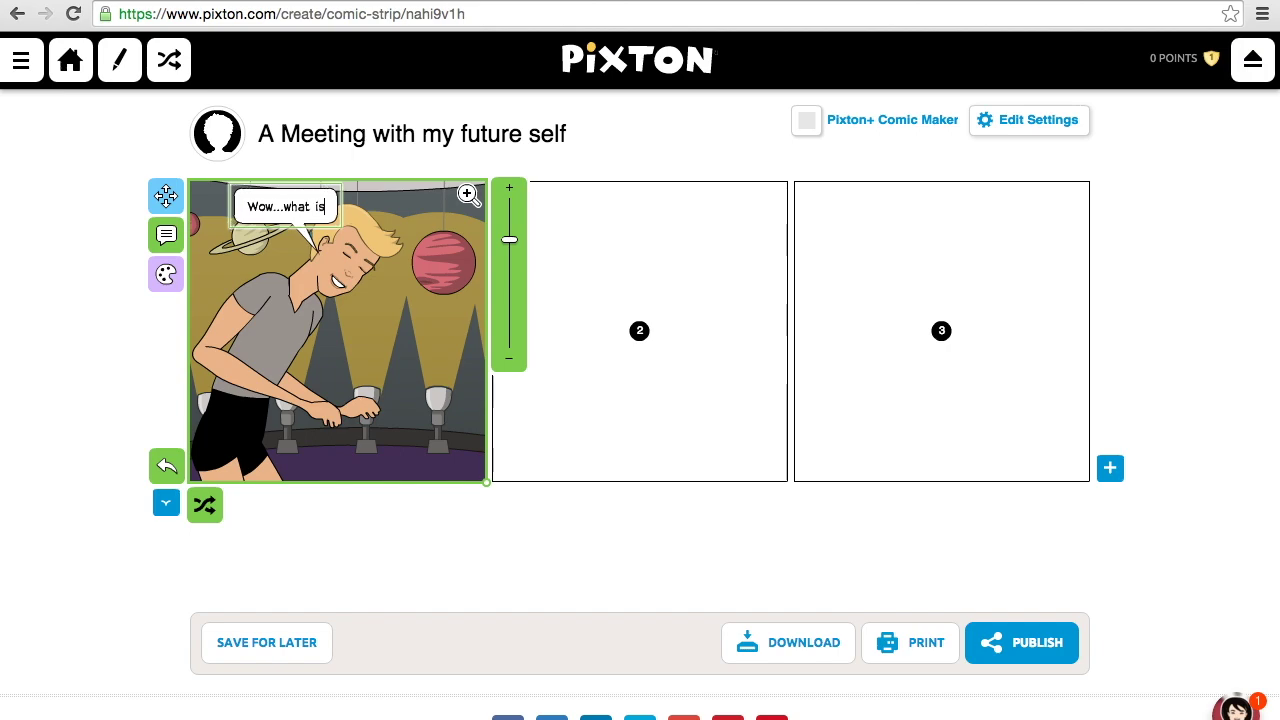
{"action": "type", "text": " that>>>"}
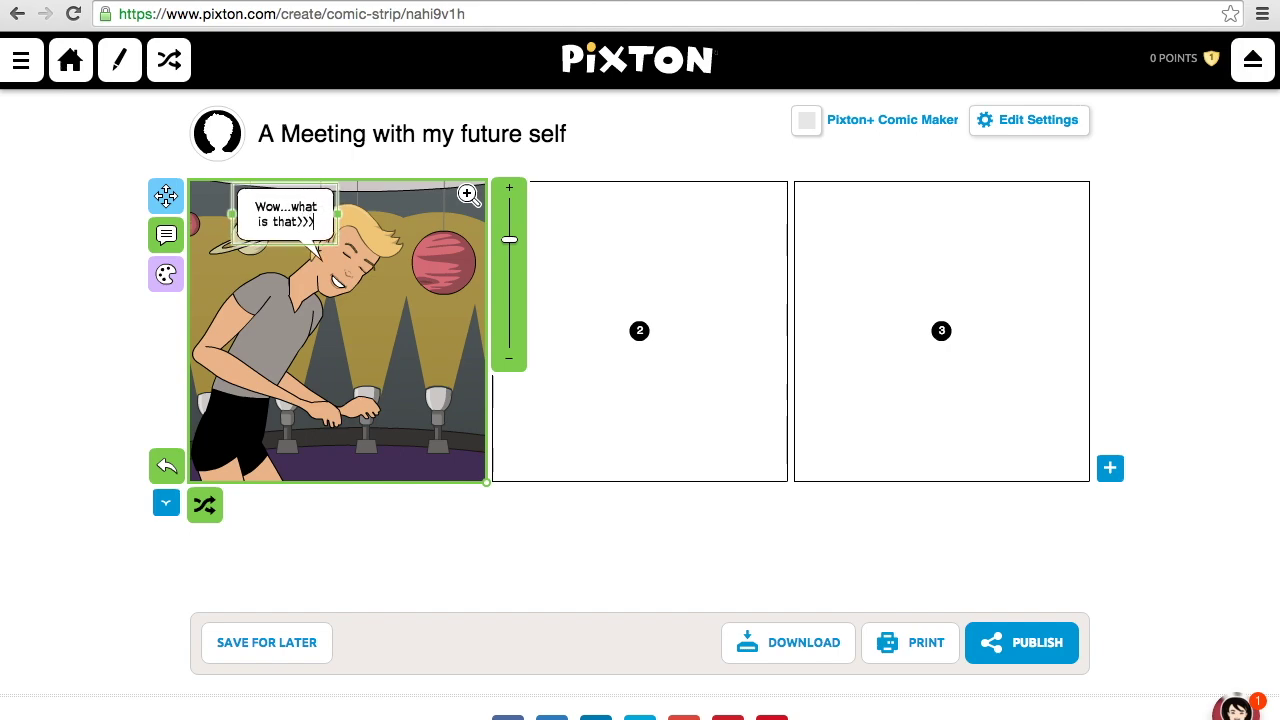
{"action": "key", "text": "BackSpace"}
{"action": "key", "text": "BackSpace"}
{"action": "key", "text": "BackSpace"}
{"action": "type", "text": "????"}
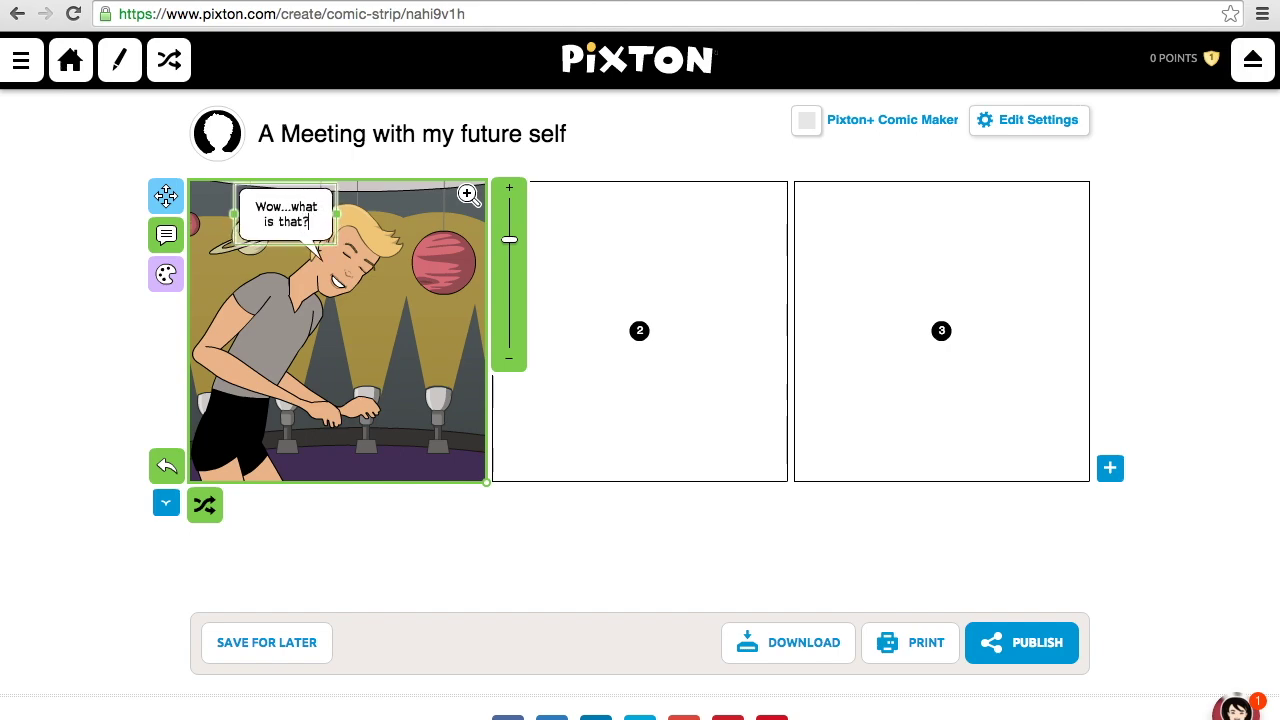
{"action": "left_click", "coordinate": [404, 521]}
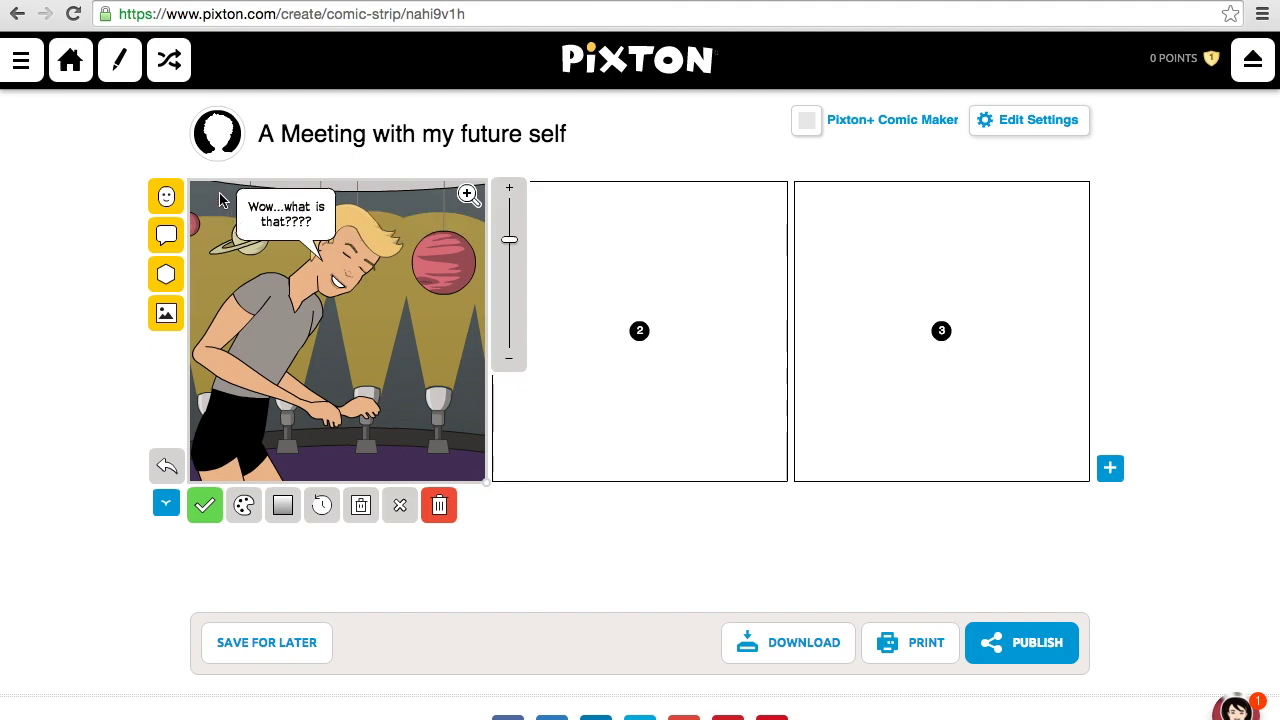
Step: Add the crowned bearded king from My Characters at panel 1's lower right
{"action": "left_click", "coordinate": [166, 196]}
{"action": "left_click", "coordinate": [309, 208]}
{"action": "left_click", "coordinate": [281, 230]}
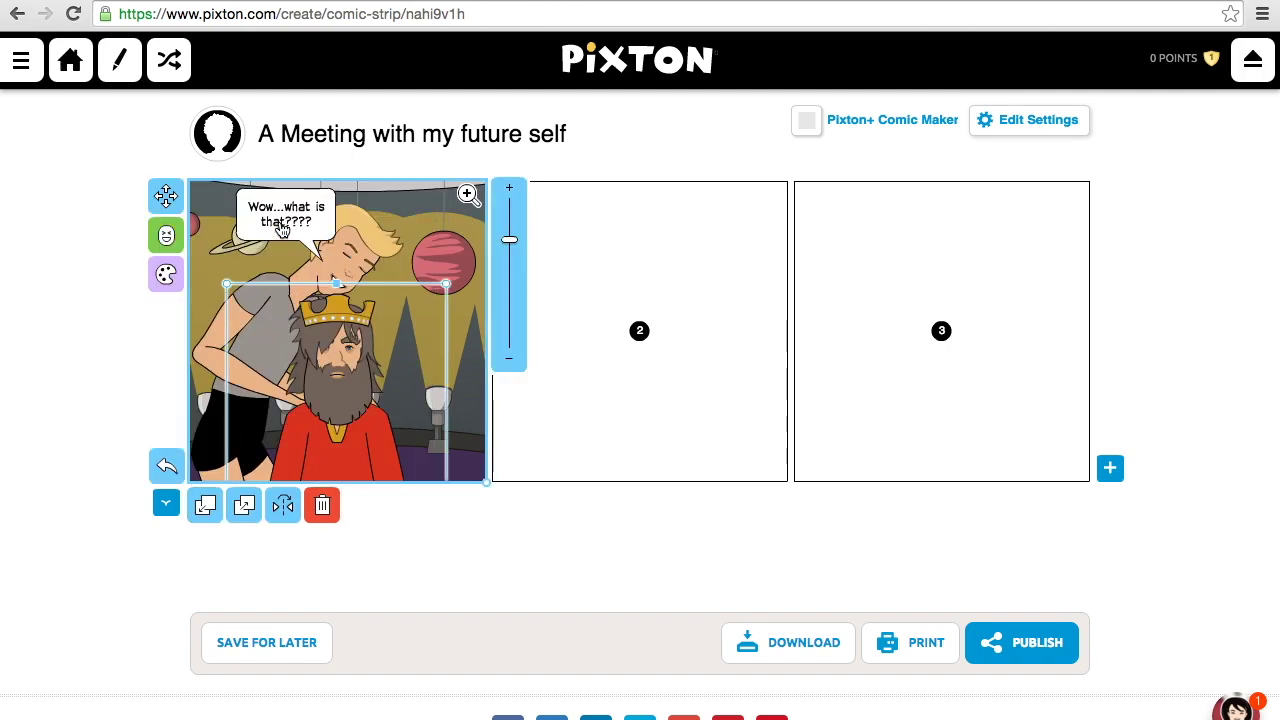
{"action": "left_click_drag", "start_coordinate": [346, 381], "coordinate": [455, 430]}
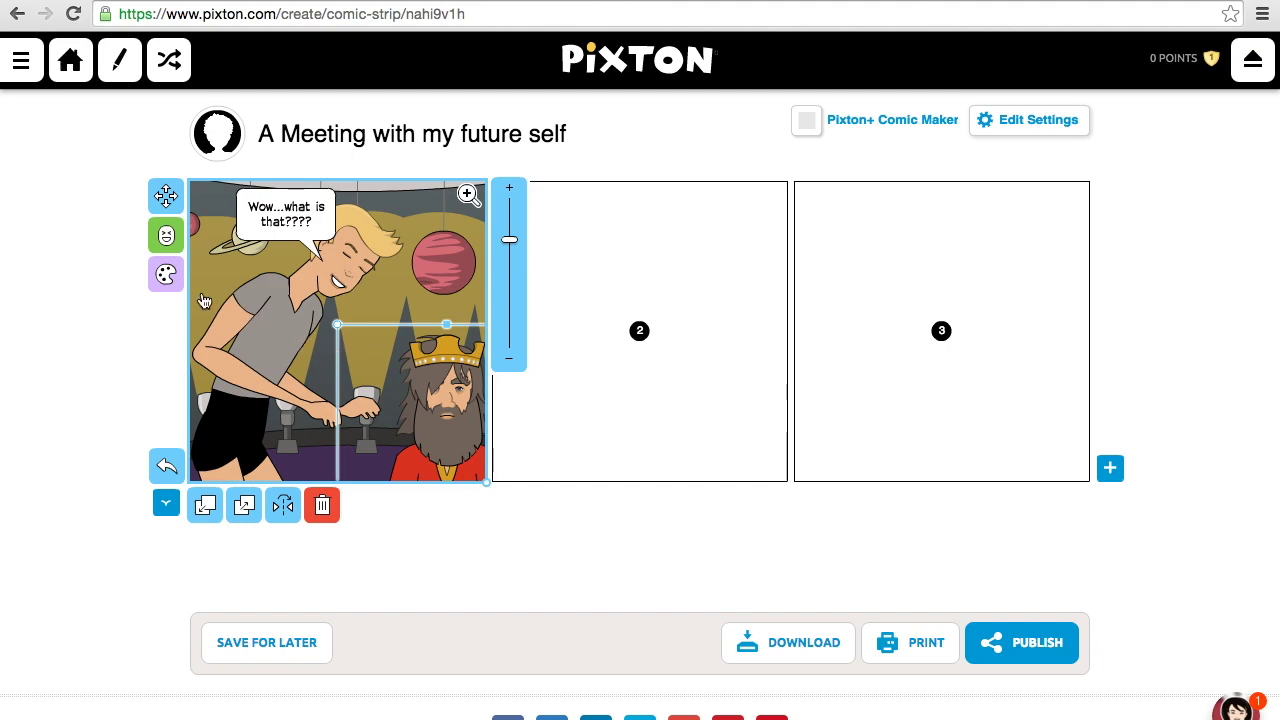
{"action": "left_click", "coordinate": [131, 329]}
Step: Place an empty speech bubble just above the king's crown
{"action": "left_click", "coordinate": [166, 234]}
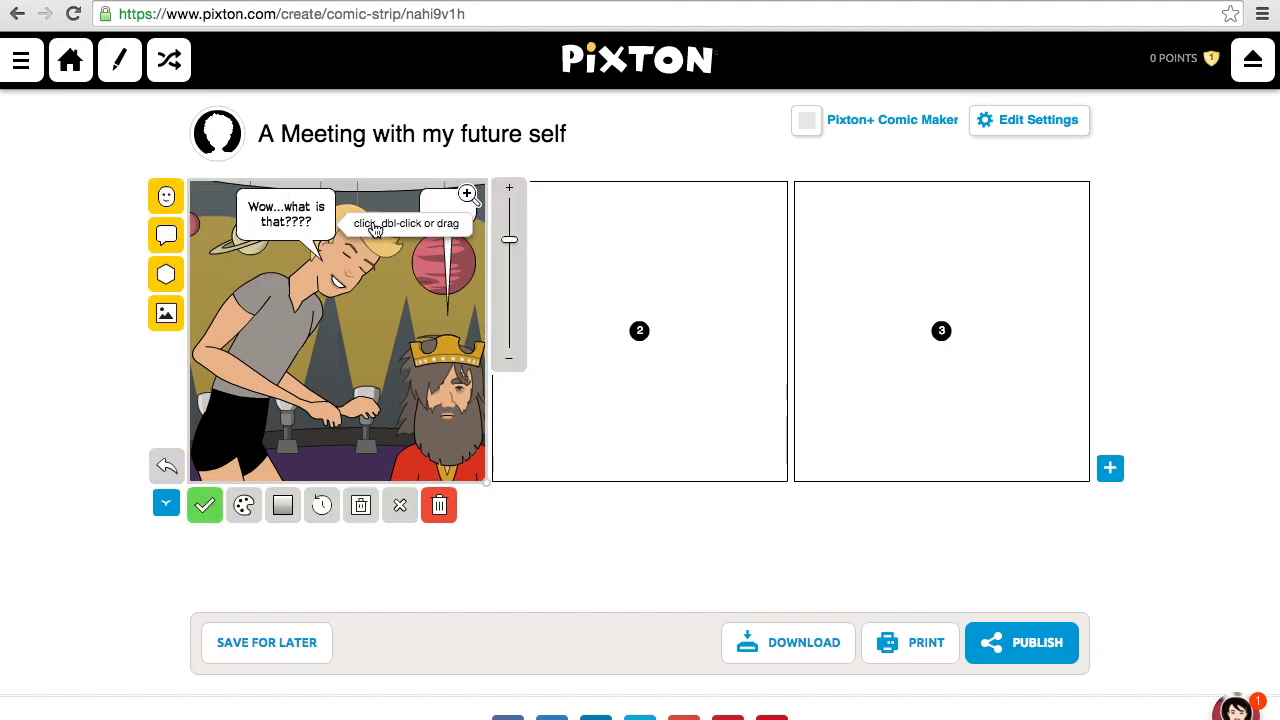
{"action": "left_click_drag", "start_coordinate": [442, 215], "coordinate": [388, 316]}
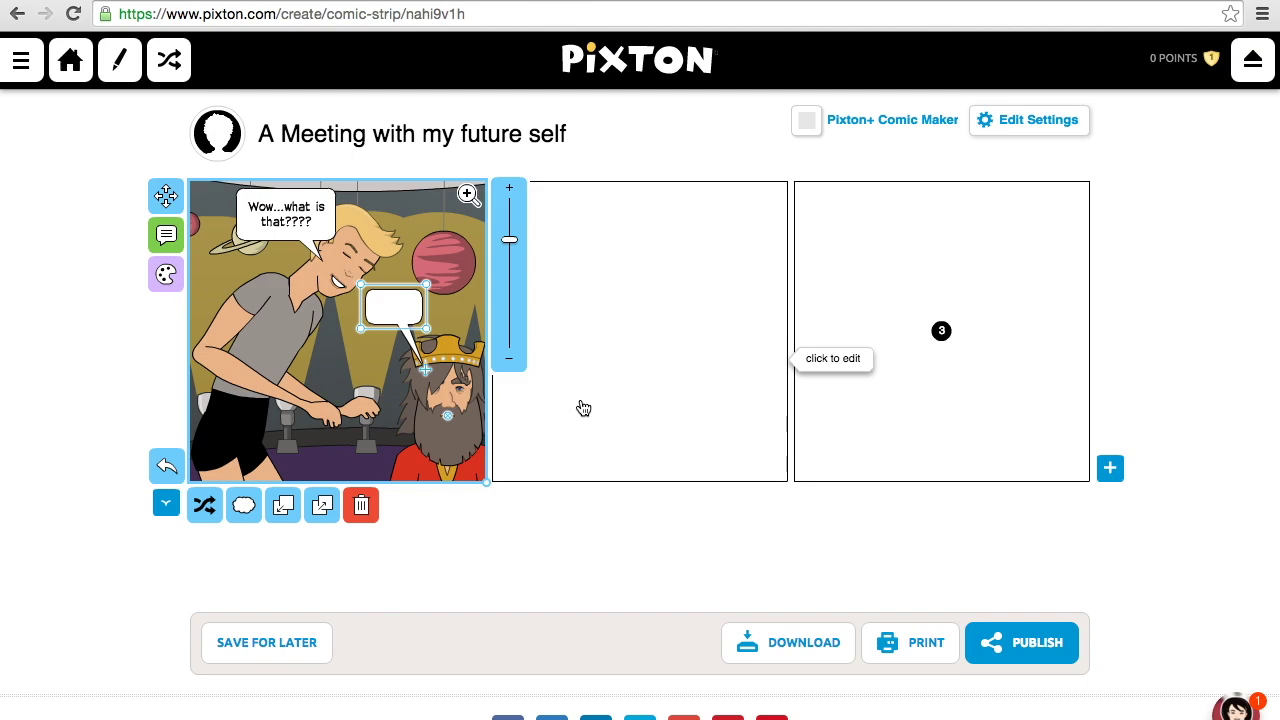
{"action": "left_click", "coordinate": [574, 501]}
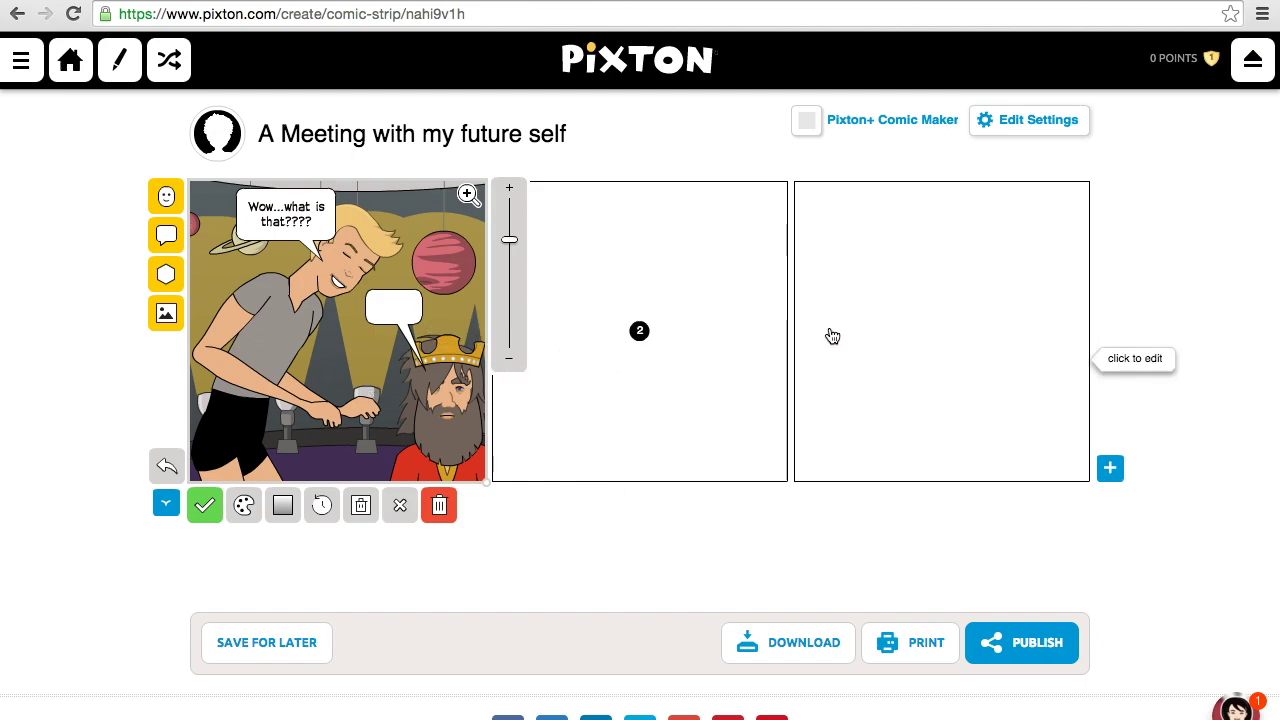
Step: Publish the comic under the Educational category and select its share link
{"action": "left_click", "coordinate": [991, 643]}
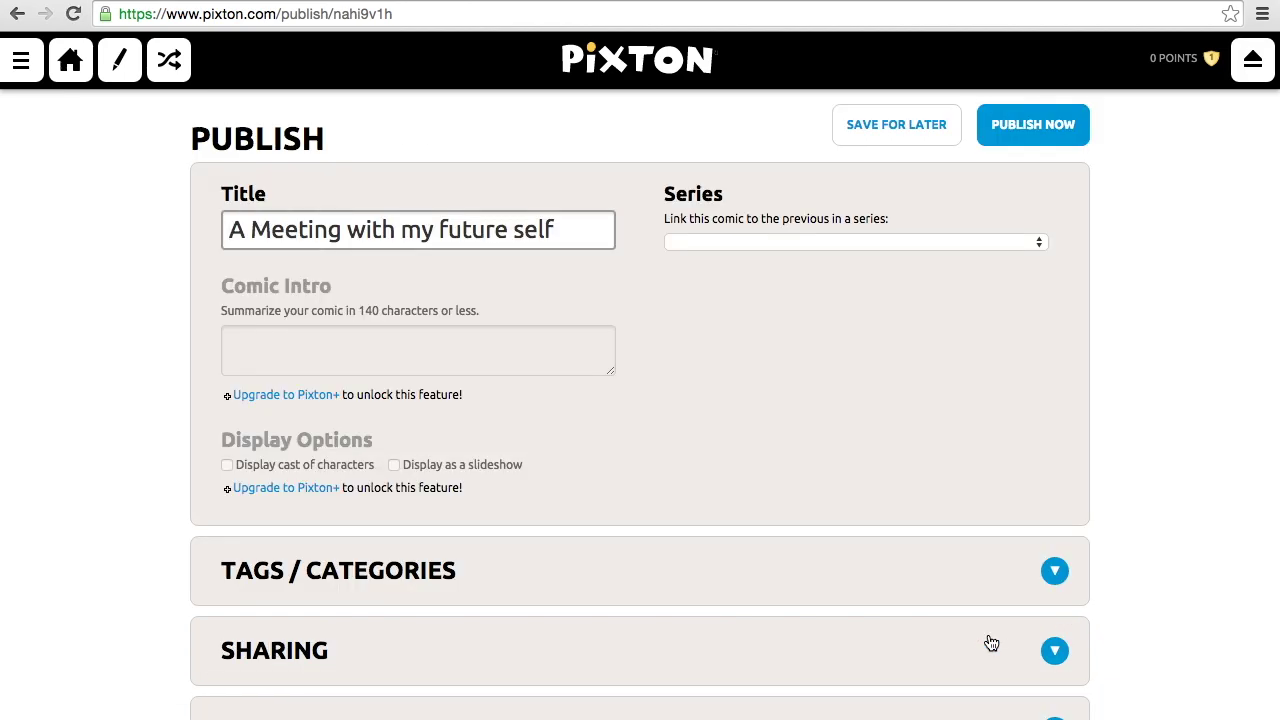
{"action": "scroll", "coordinate": [631, 363], "scroll_direction": "down", "scroll_amount": 1}
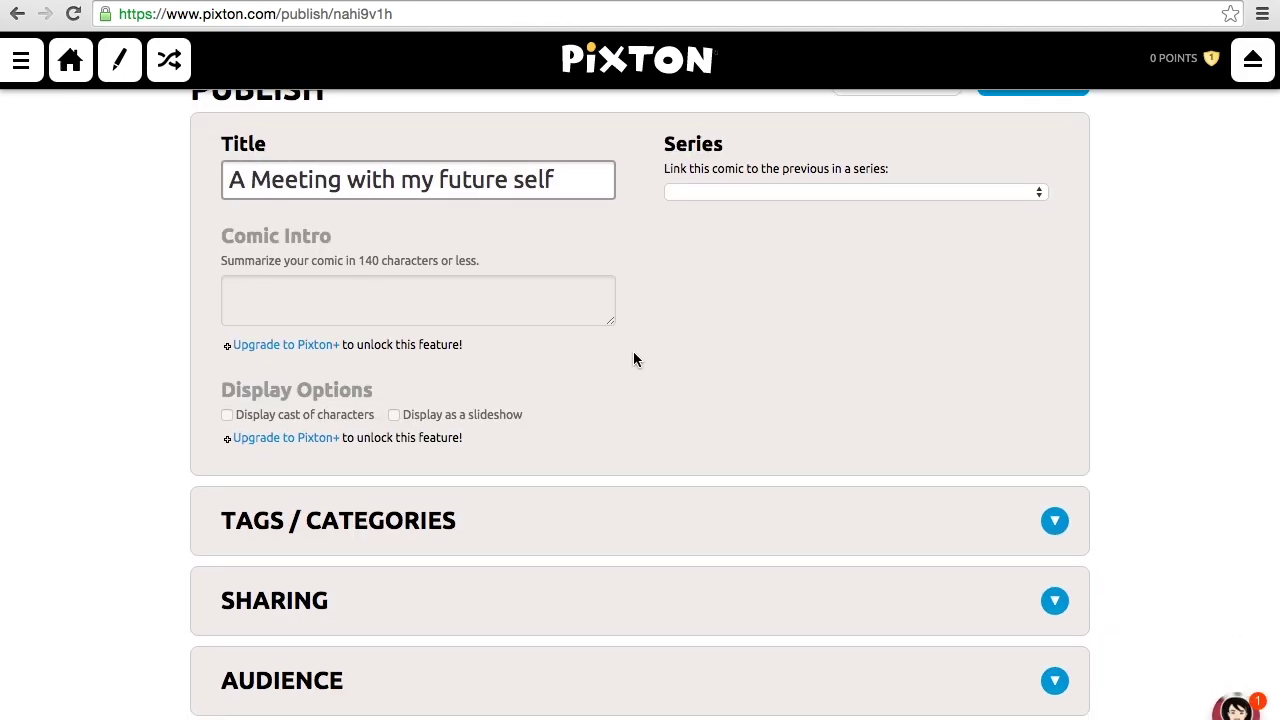
{"action": "scroll", "coordinate": [589, 472], "scroll_direction": "down", "scroll_amount": 3}
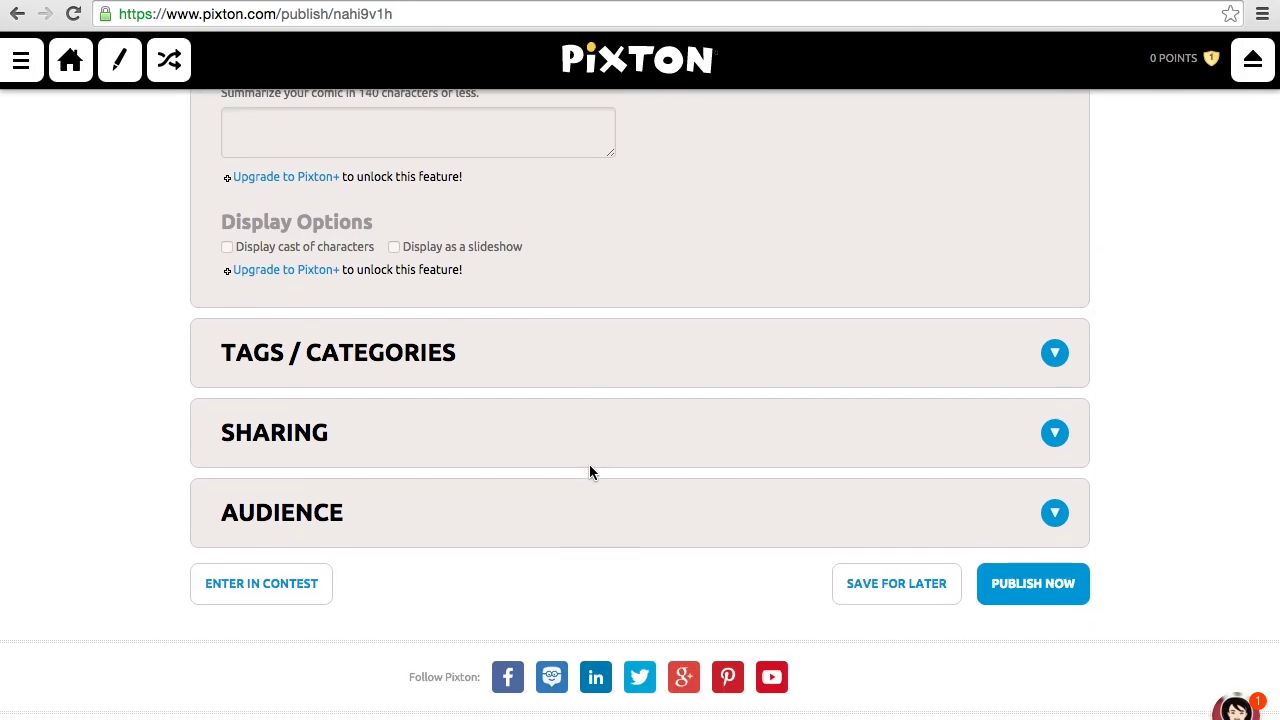
{"action": "scroll", "coordinate": [589, 472], "scroll_direction": "up", "scroll_amount": 2}
{"action": "left_click", "coordinate": [993, 700]}
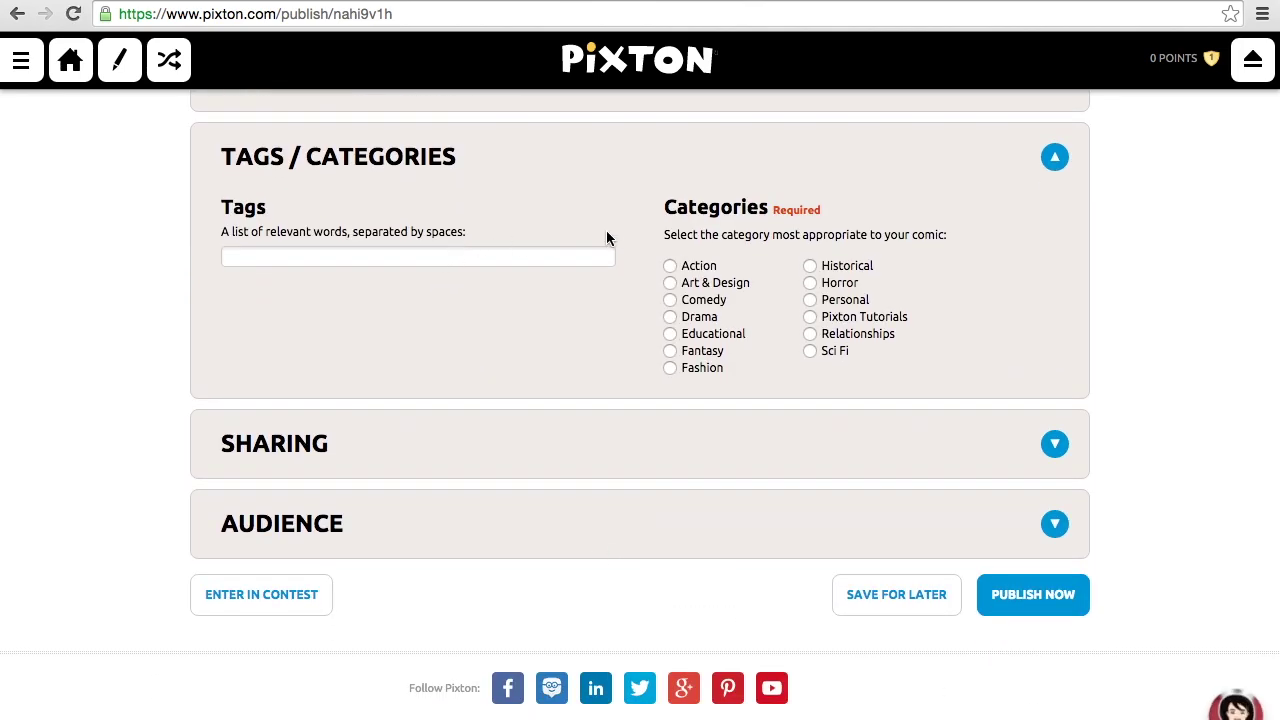
{"action": "left_click", "coordinate": [670, 333]}
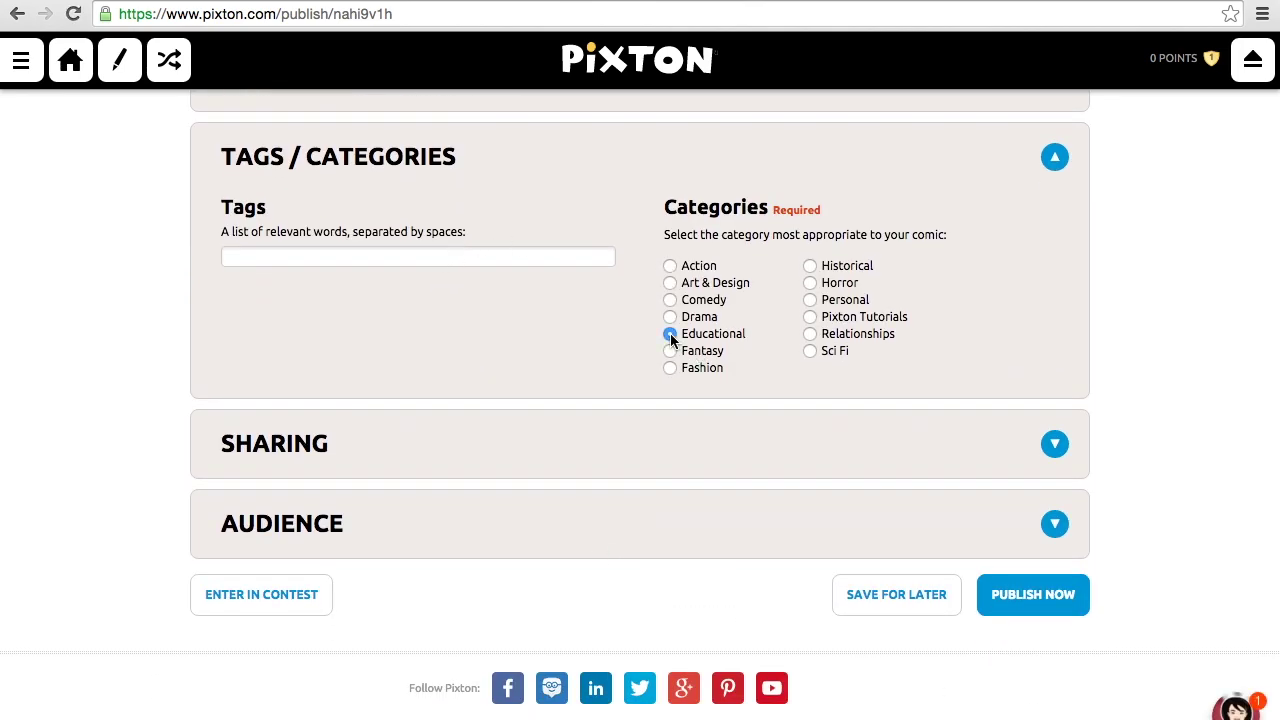
{"action": "left_click", "coordinate": [1002, 596]}
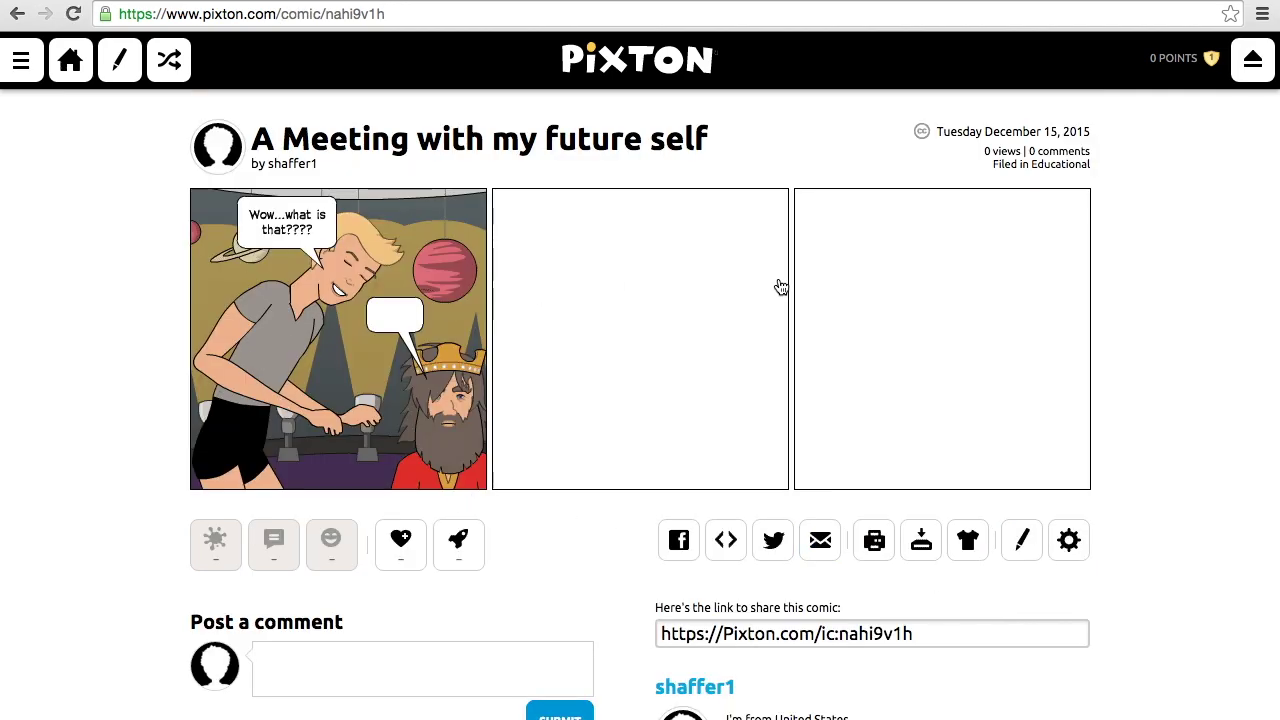
{"action": "left_click", "coordinate": [727, 636]}
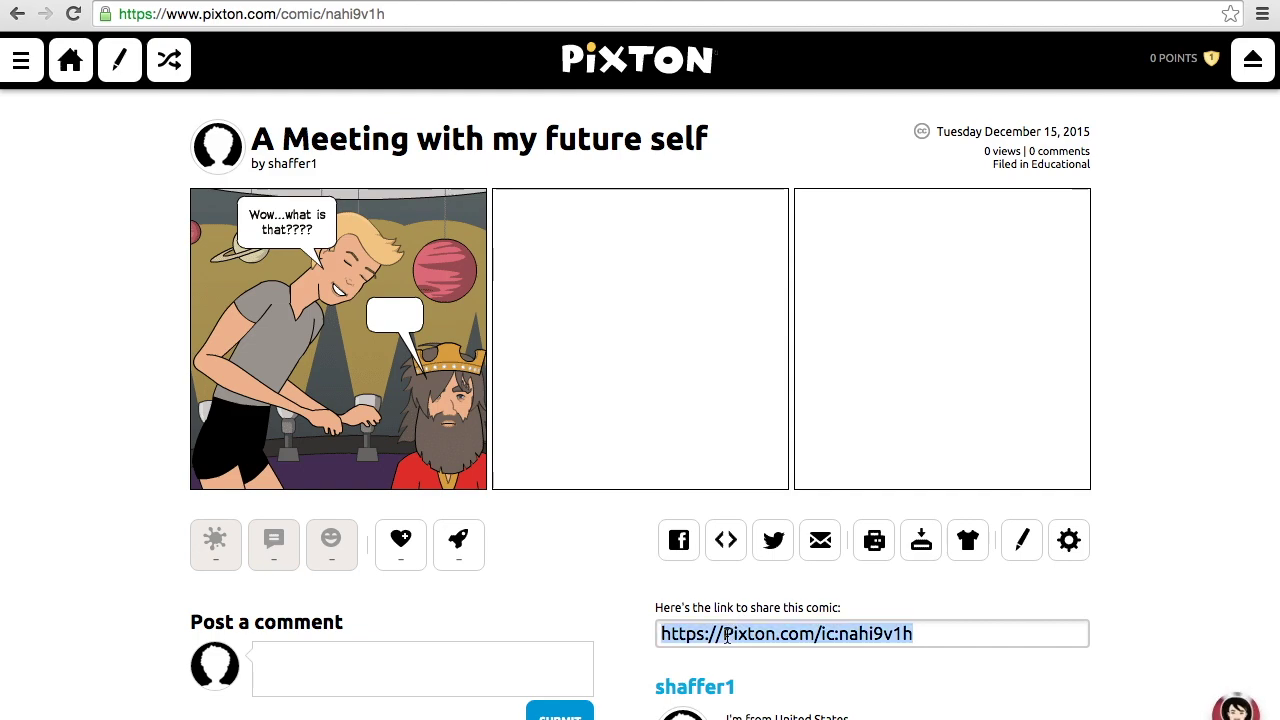